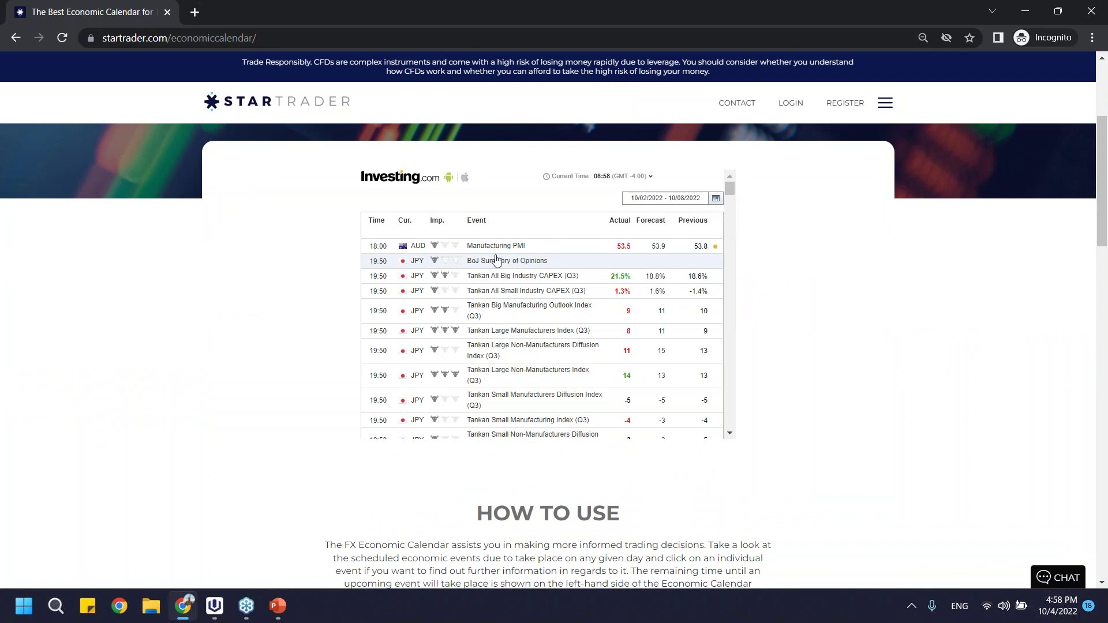
# Limit the economic calendar to 4 October 2022 and scroll through that day's events
pyautogui.click(716, 199)
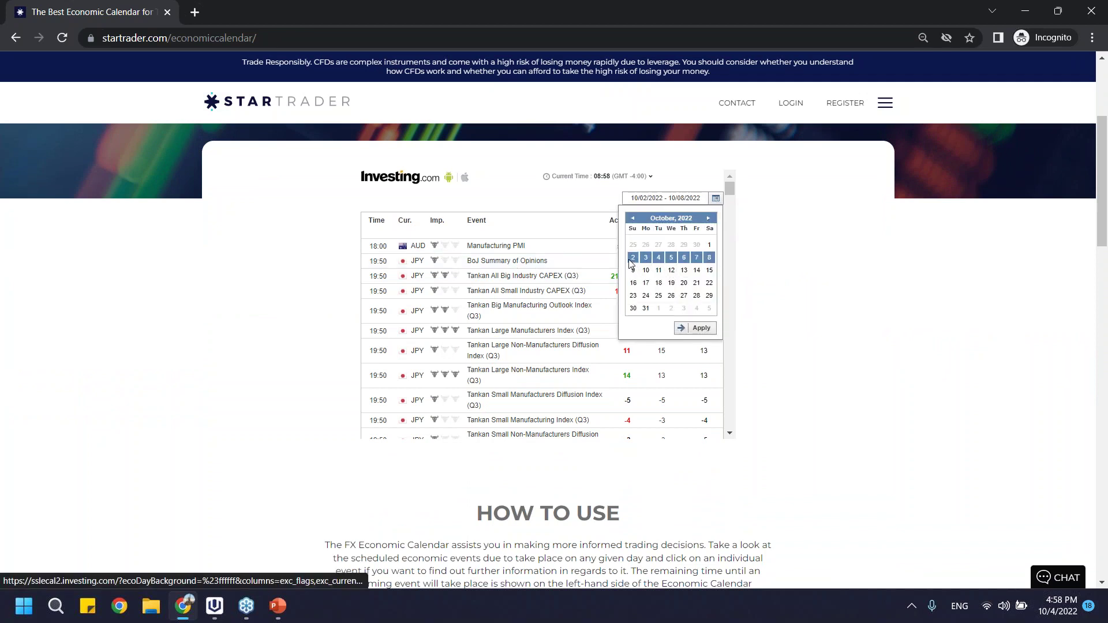
pyautogui.click(659, 258)
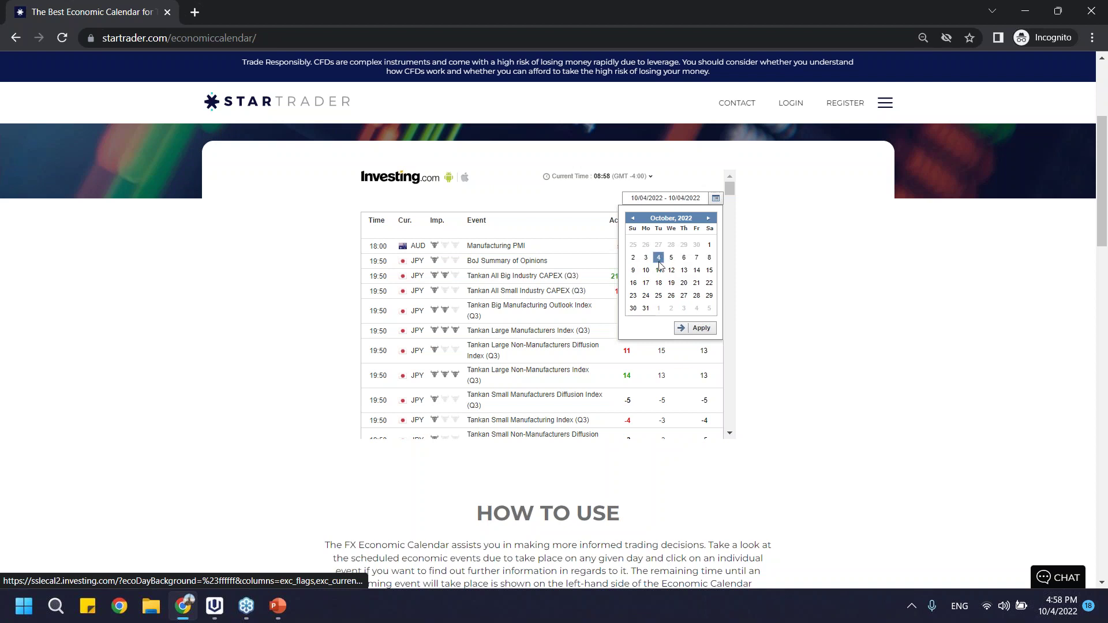
pyautogui.click(700, 329)
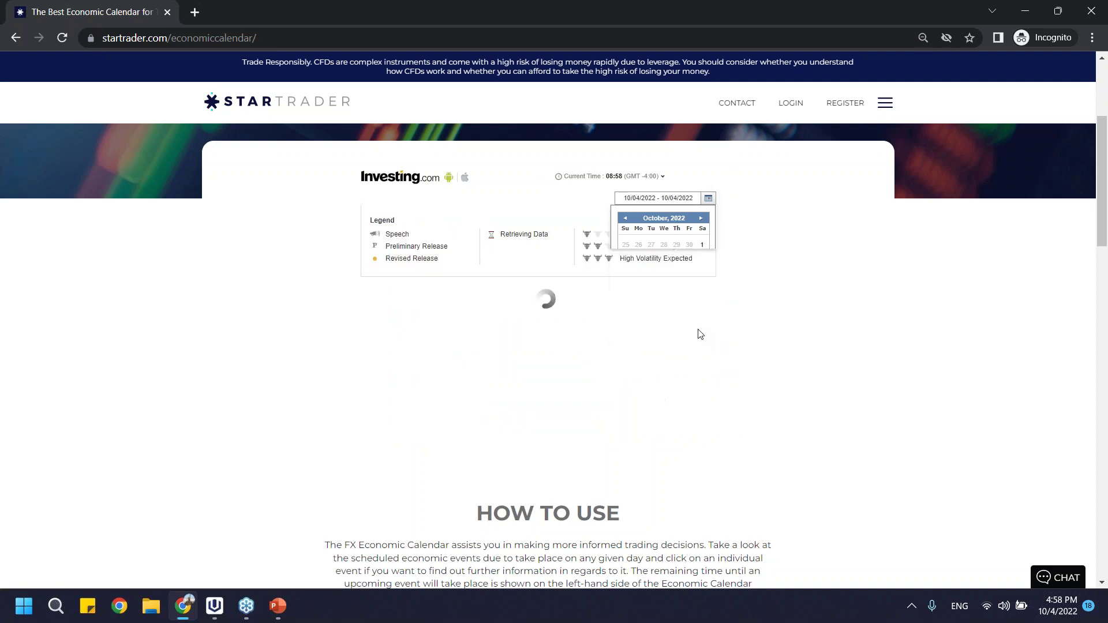
pyautogui.scroll(-15, 472, 258)
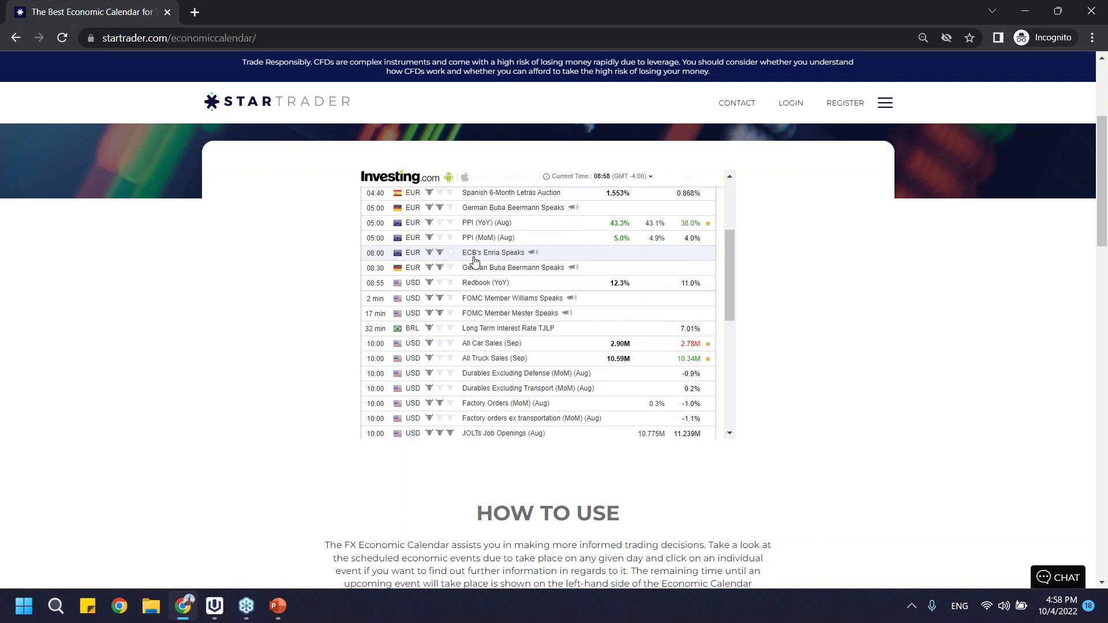
pyautogui.scroll(15, 495, 285)
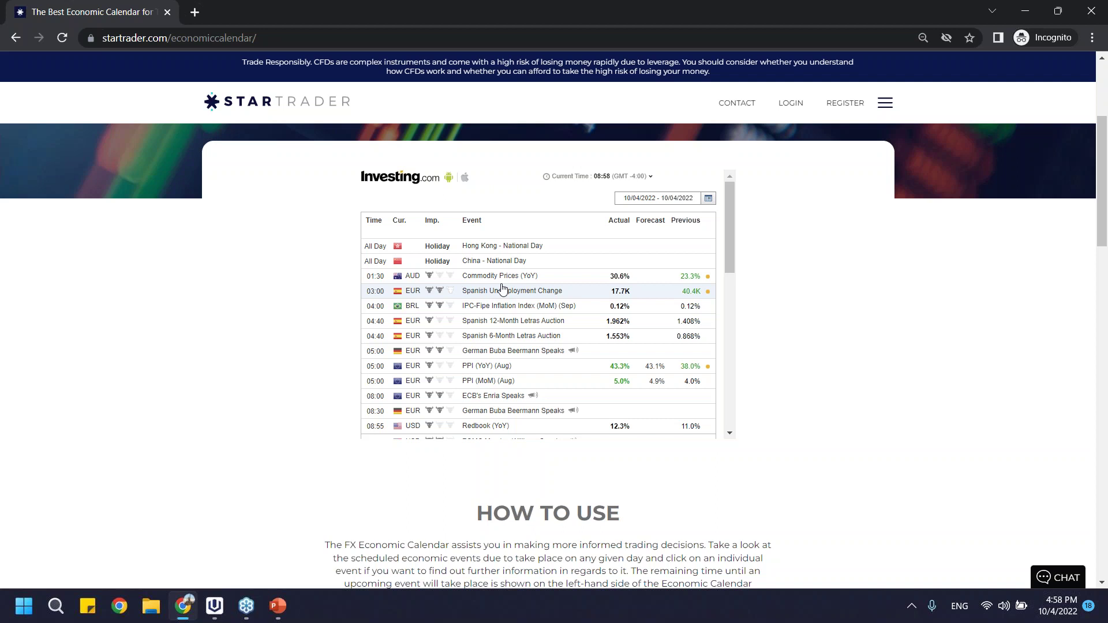
pyautogui.scroll(-4, 506, 278)
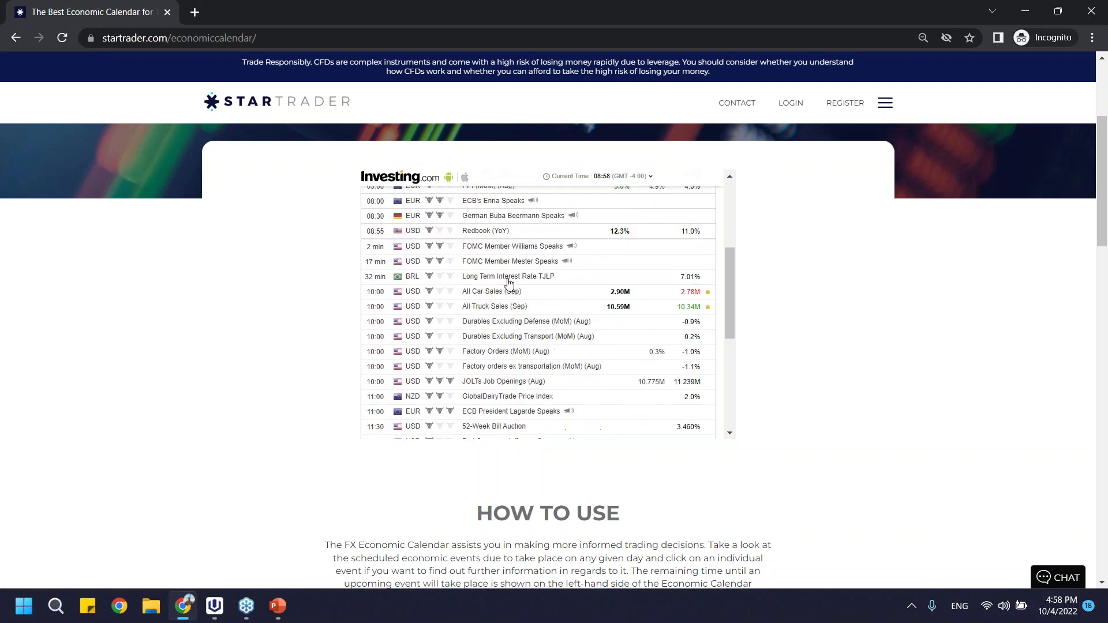
pyautogui.scroll(4, 510, 268)
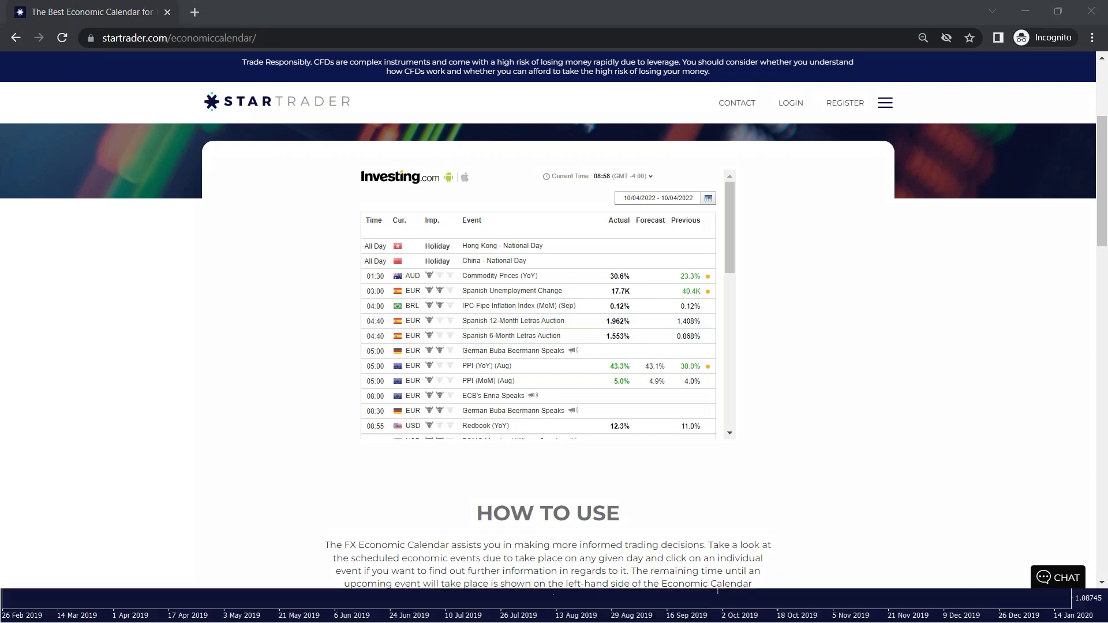
# Circle the 04:40 EUR auction and mark the 08:00 ECB's Enria Speaks row in green, then clear the ink
pyautogui.moveTo(363, 327)
pyautogui.mouseDown()
pyautogui.moveTo(402, 320)
pyautogui.moveTo(389, 310)
pyautogui.moveTo(397, 323)
pyautogui.moveTo(407, 315)
pyautogui.moveTo(422, 322)
pyautogui.moveTo(413, 328)
pyautogui.moveTo(438, 328)
pyautogui.moveTo(430, 312)
pyautogui.moveTo(434, 323)
pyautogui.mouseUp()
pyautogui.moveTo(390, 398)
pyautogui.mouseDown()
pyautogui.moveTo(371, 394)
pyautogui.moveTo(398, 398)
pyautogui.mouseUp()
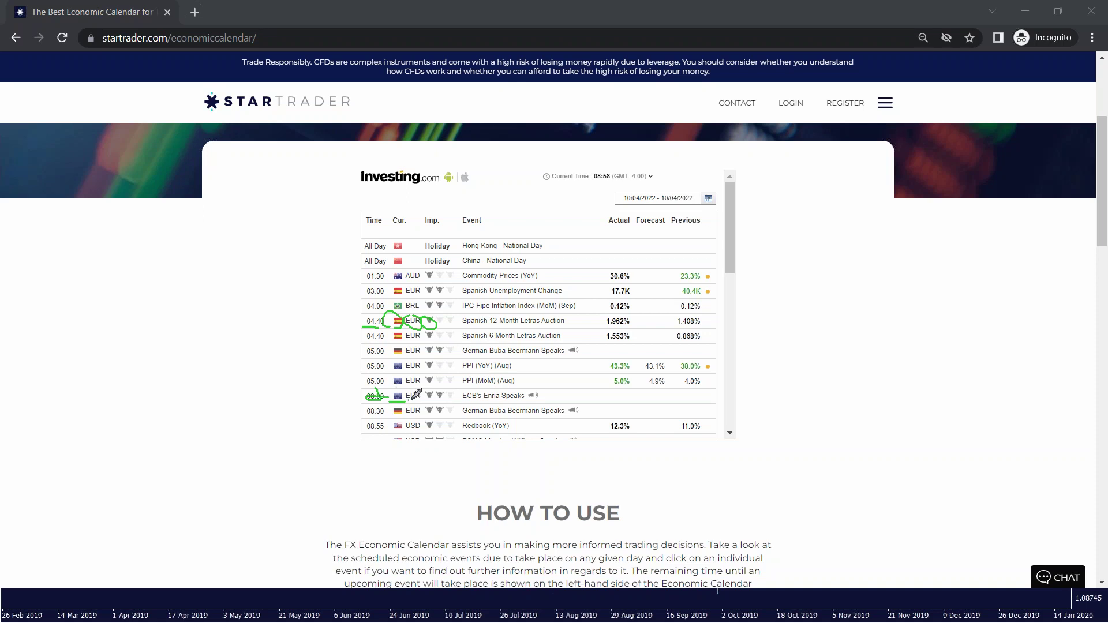
pyautogui.moveTo(428, 399); pyautogui.dragTo(444, 399)
pyautogui.press('Escape')
pyautogui.scroll(-4, 493, 358)
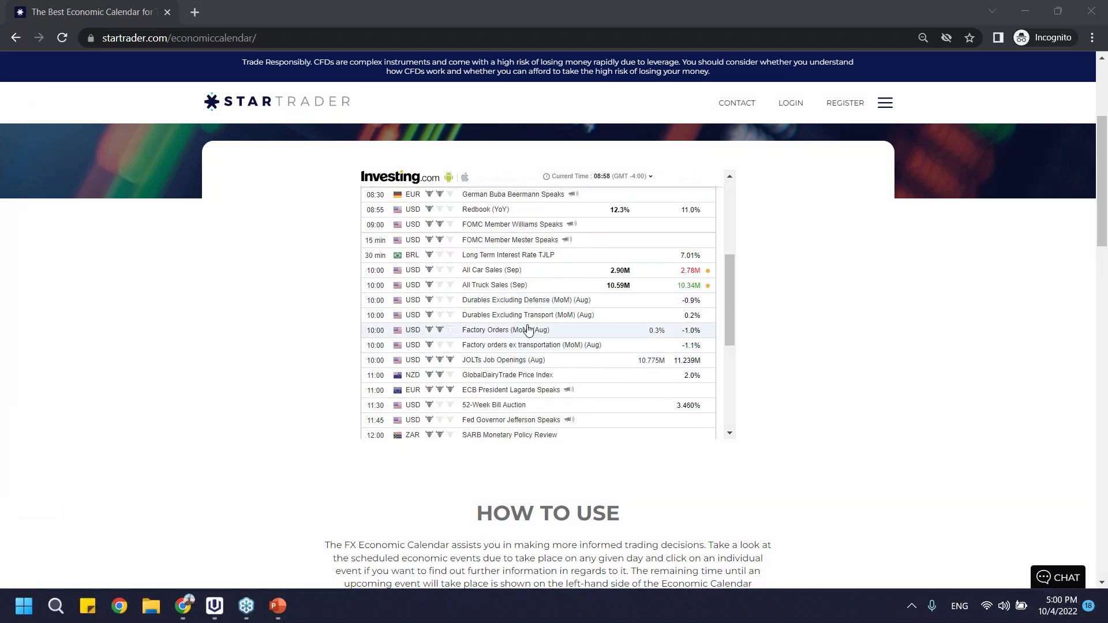
pyautogui.scroll(-1, 528, 330)
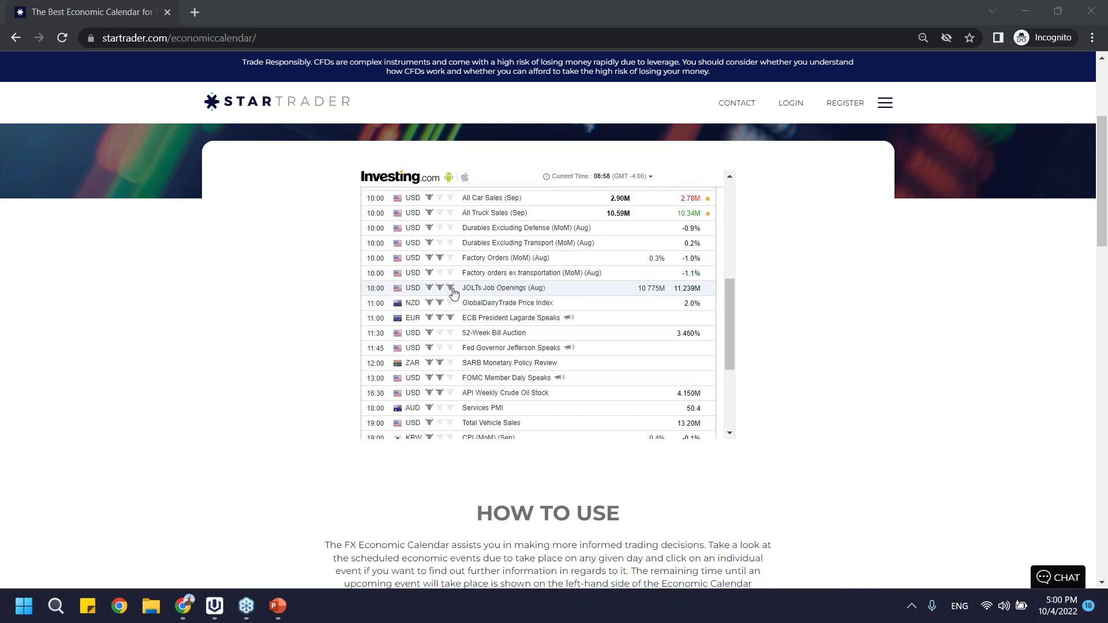
pyautogui.moveTo(429, 294)
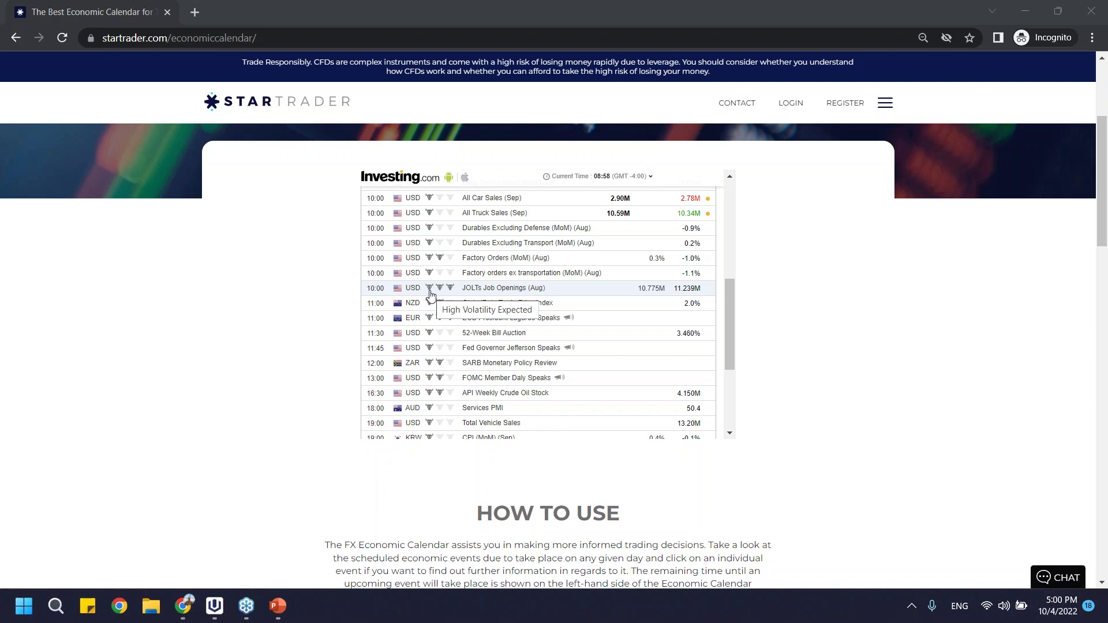
pyautogui.scroll(5, 430, 294)
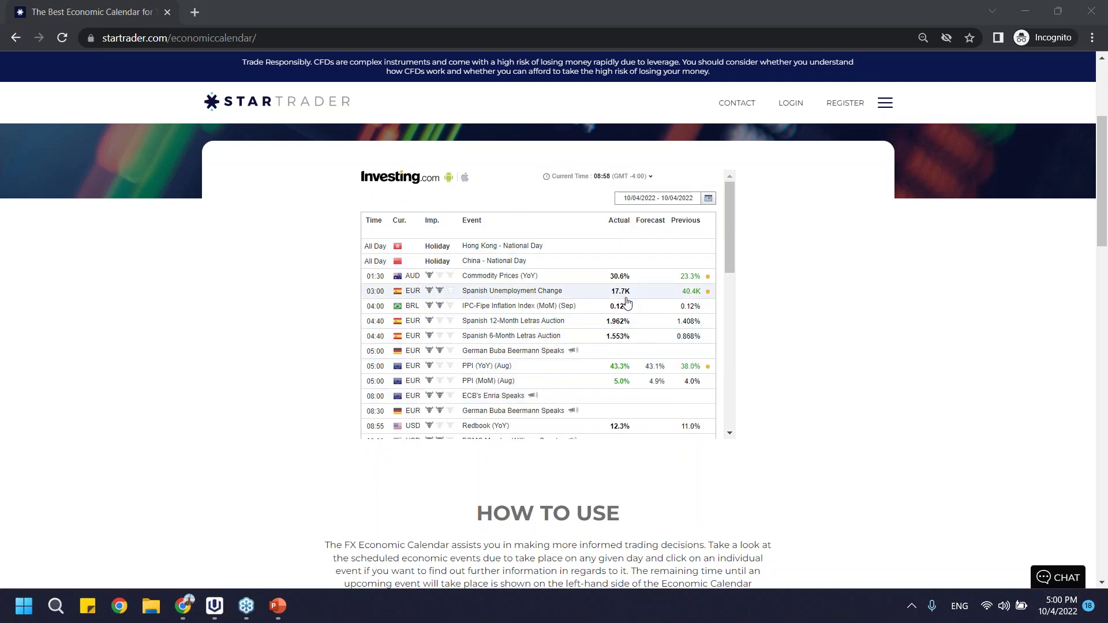
pyautogui.scroll(-2, 614, 285)
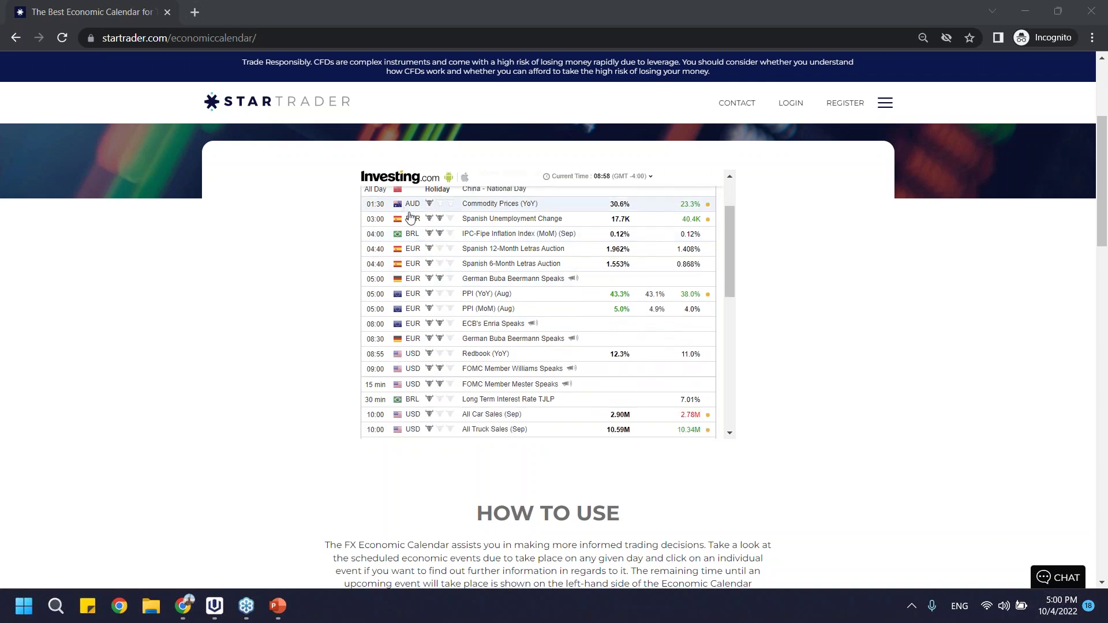
pyautogui.scroll(-5, 626, 280)
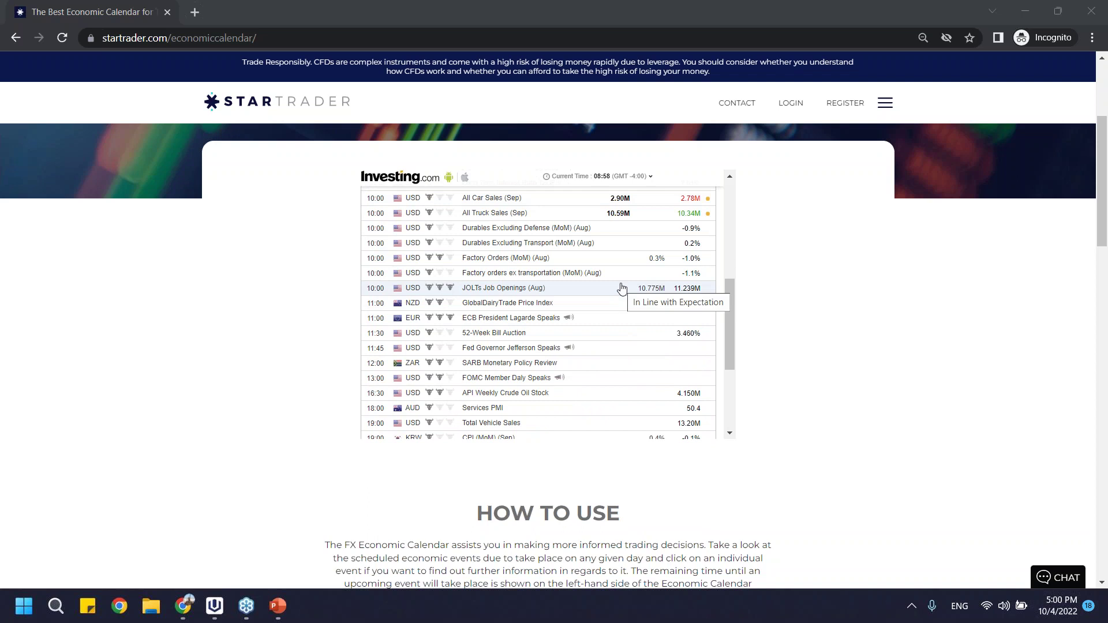
pyautogui.scroll(6, 624, 268)
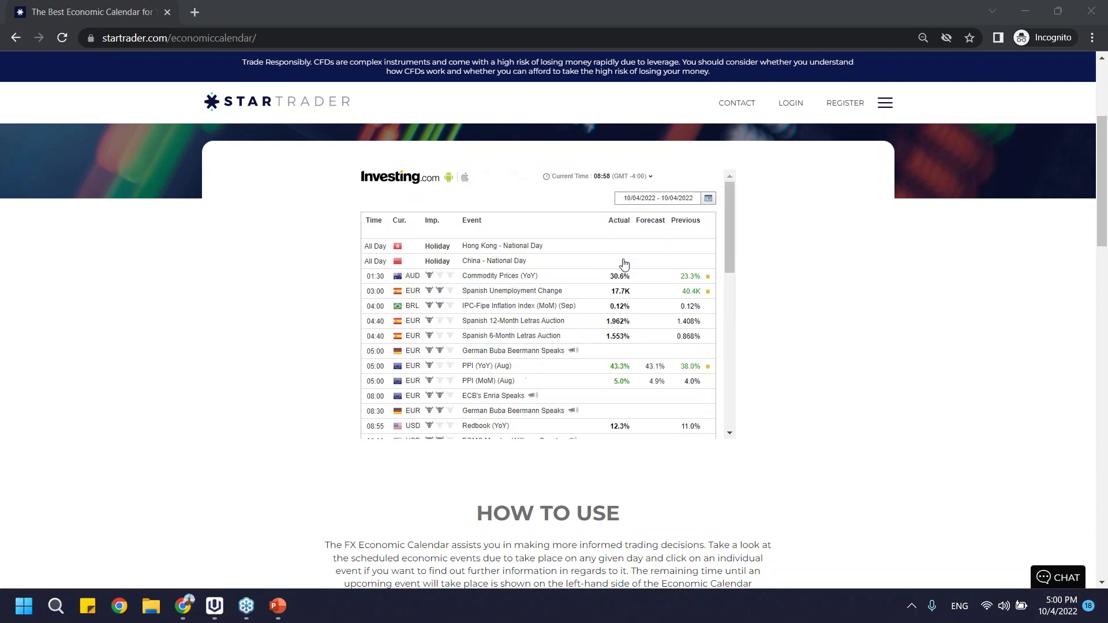
pyautogui.scroll(-3, 658, 282)
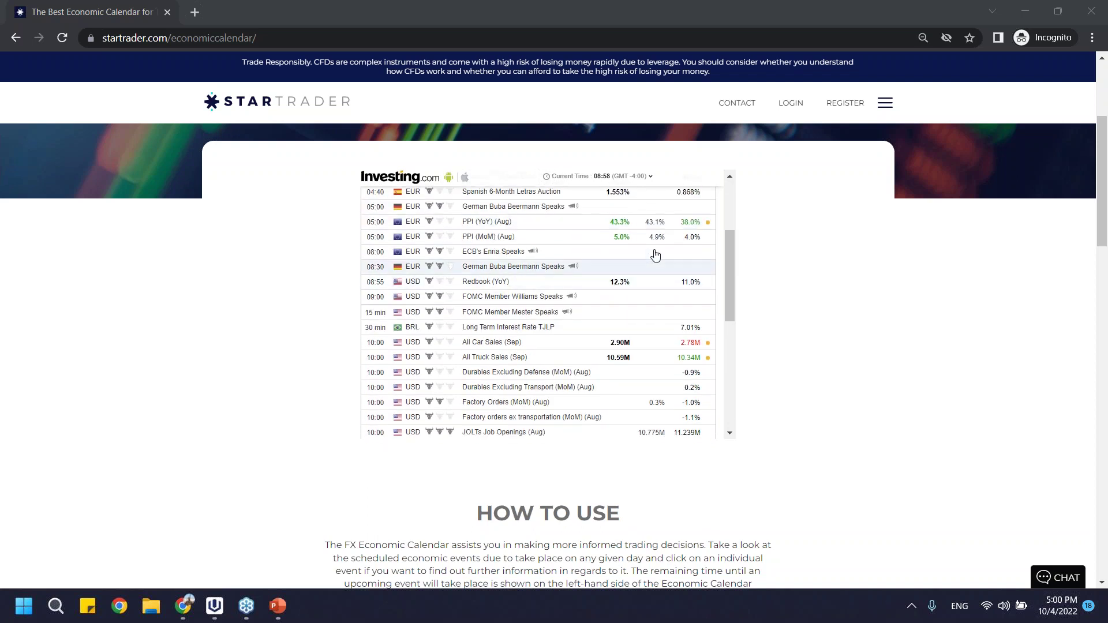
pyautogui.scroll(2, 658, 271)
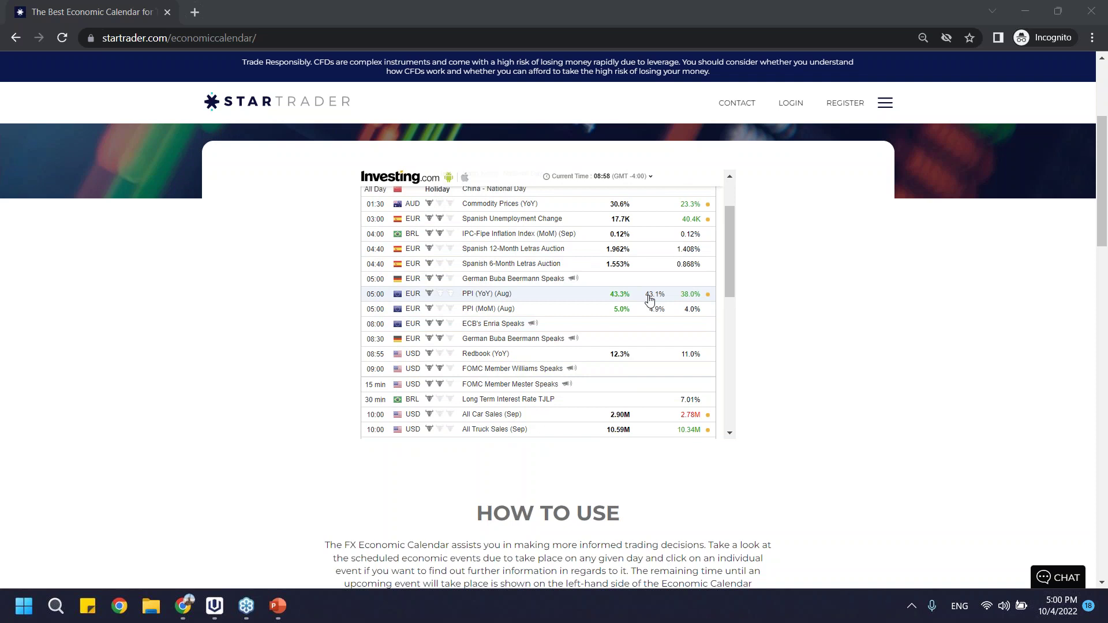
pyautogui.scroll(3, 649, 298)
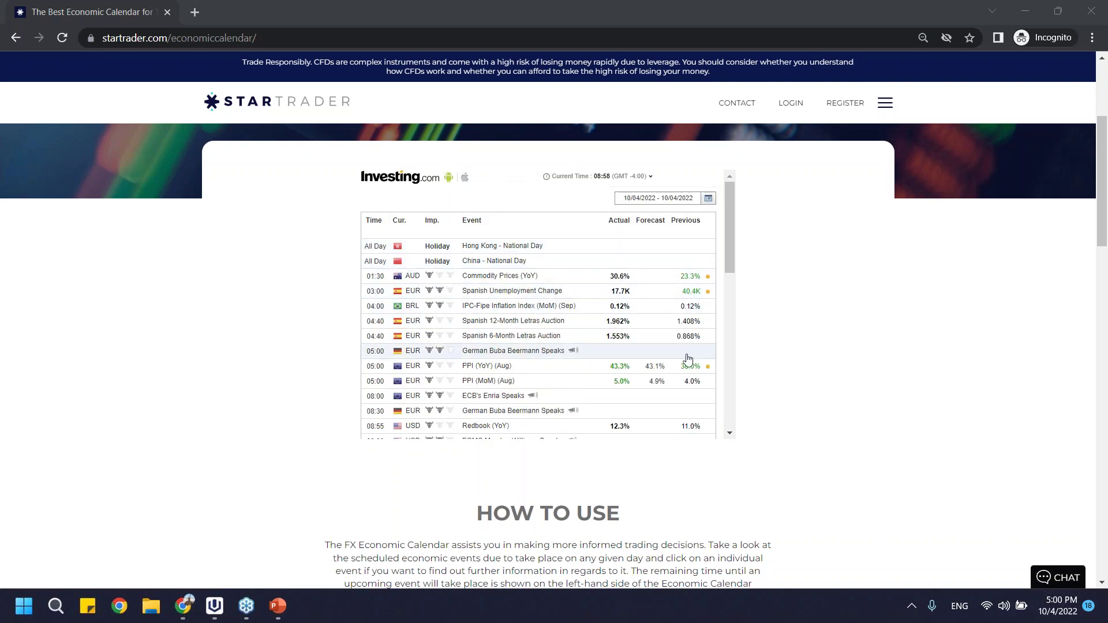
pyautogui.scroll(-1, 606, 346)
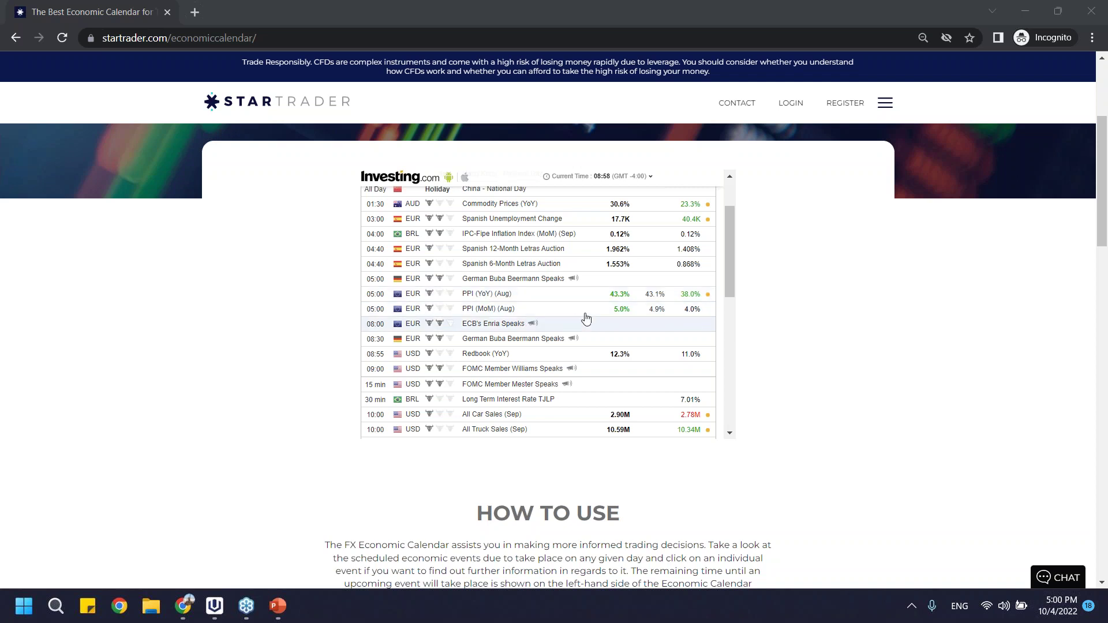
pyautogui.scroll(1, 646, 220)
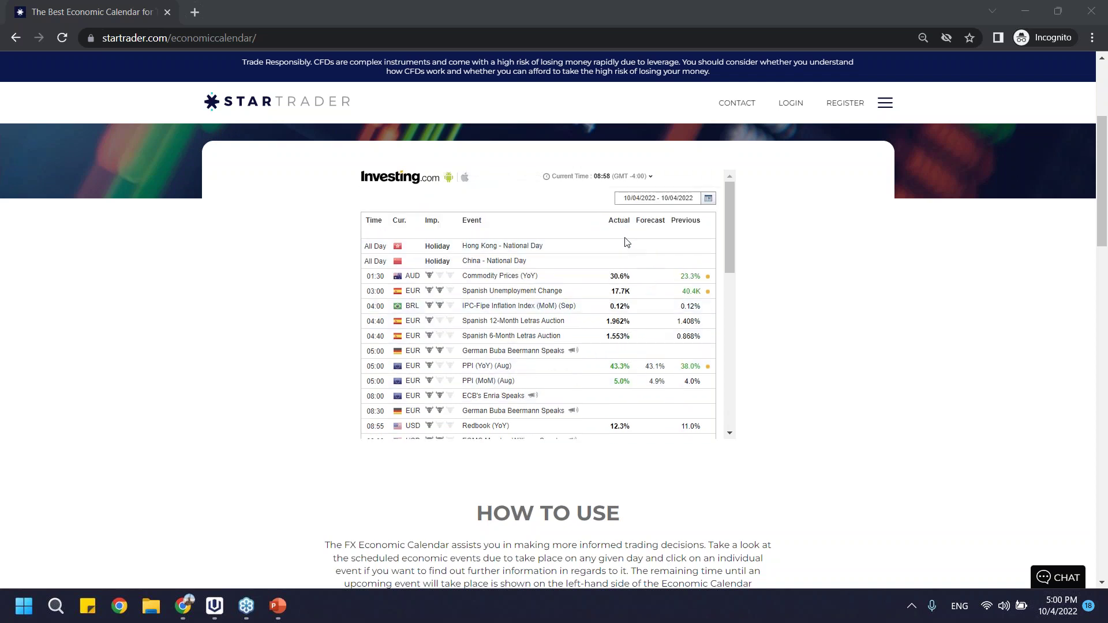
pyautogui.scroll(-1, 623, 240)
pyautogui.moveTo(618, 303)
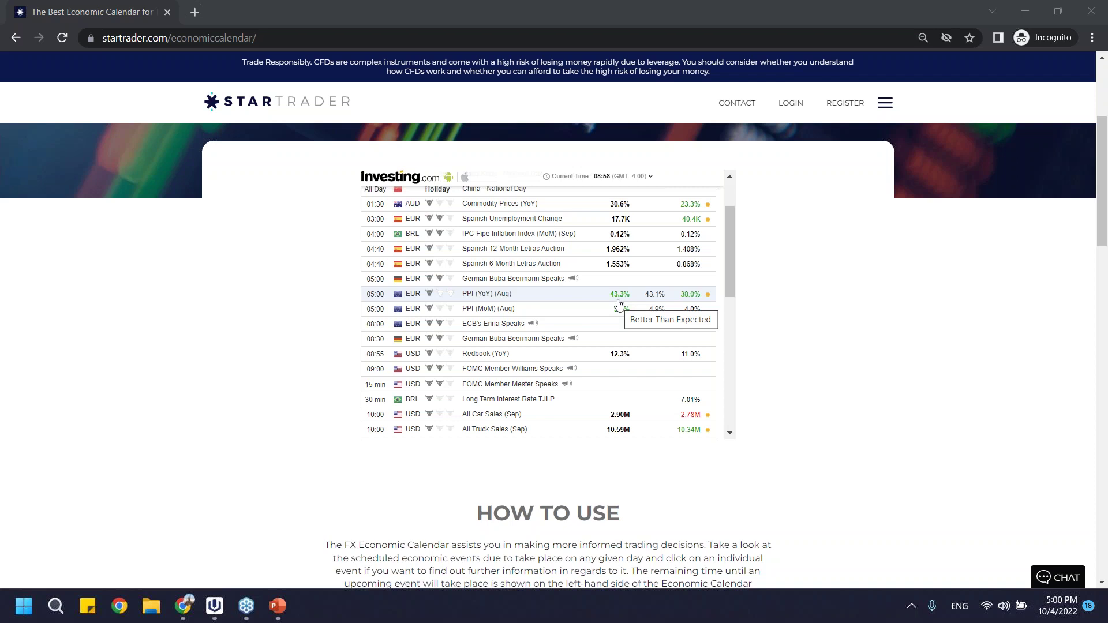
pyautogui.scroll(2, 618, 303)
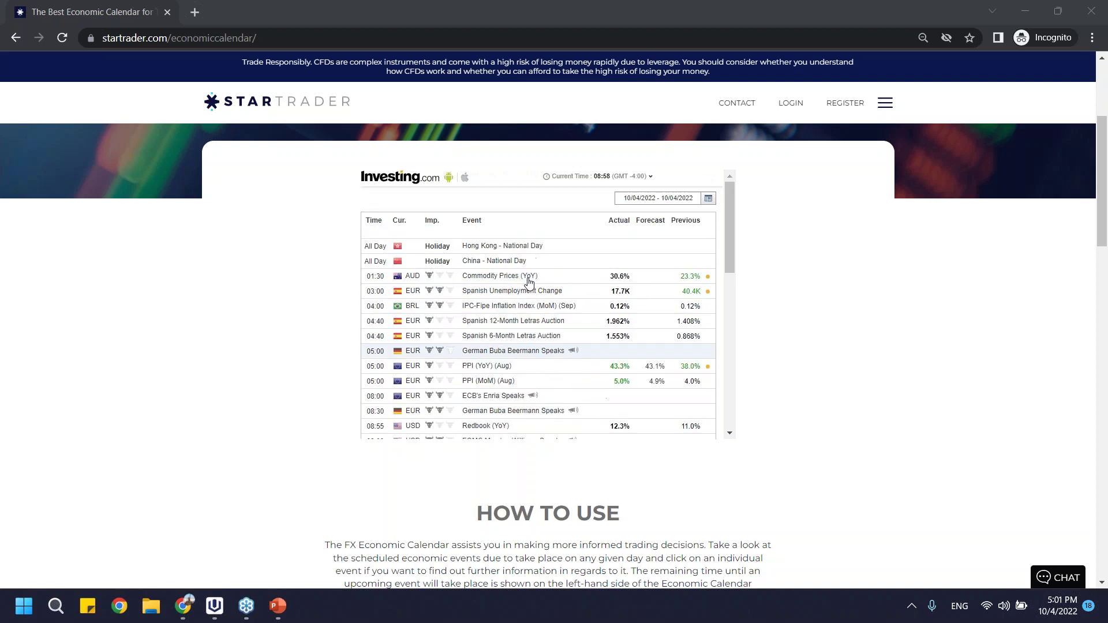
pyautogui.scroll(-8, 530, 288)
pyautogui.scroll(10, 479, 325)
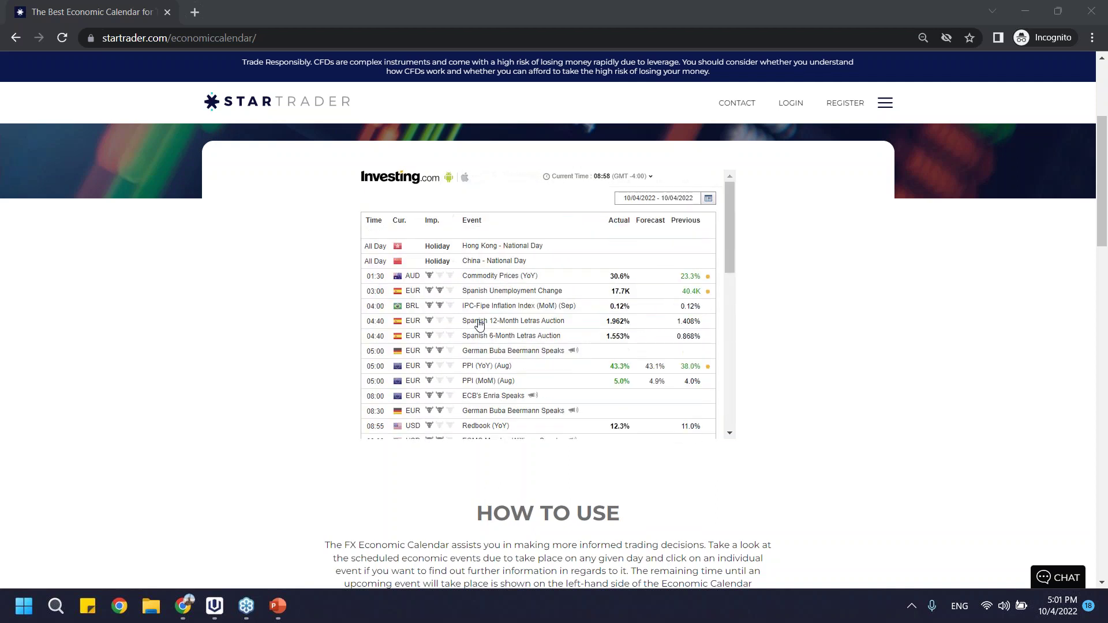
pyautogui.click(495, 291)
pyautogui.scroll(-3, 536, 294)
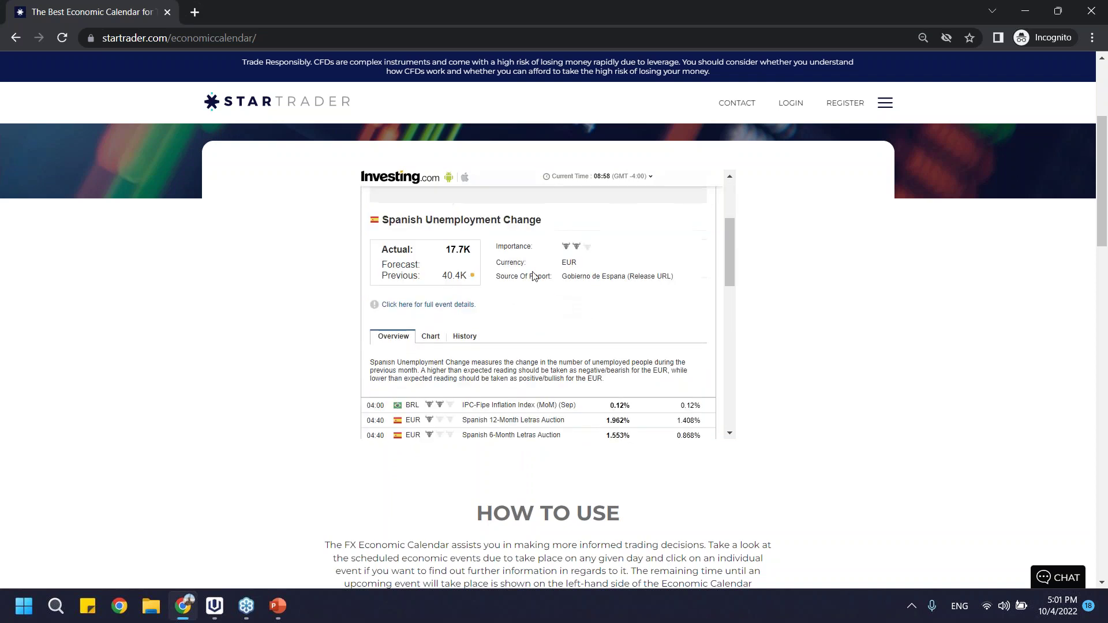
pyautogui.scroll(-1, 439, 288)
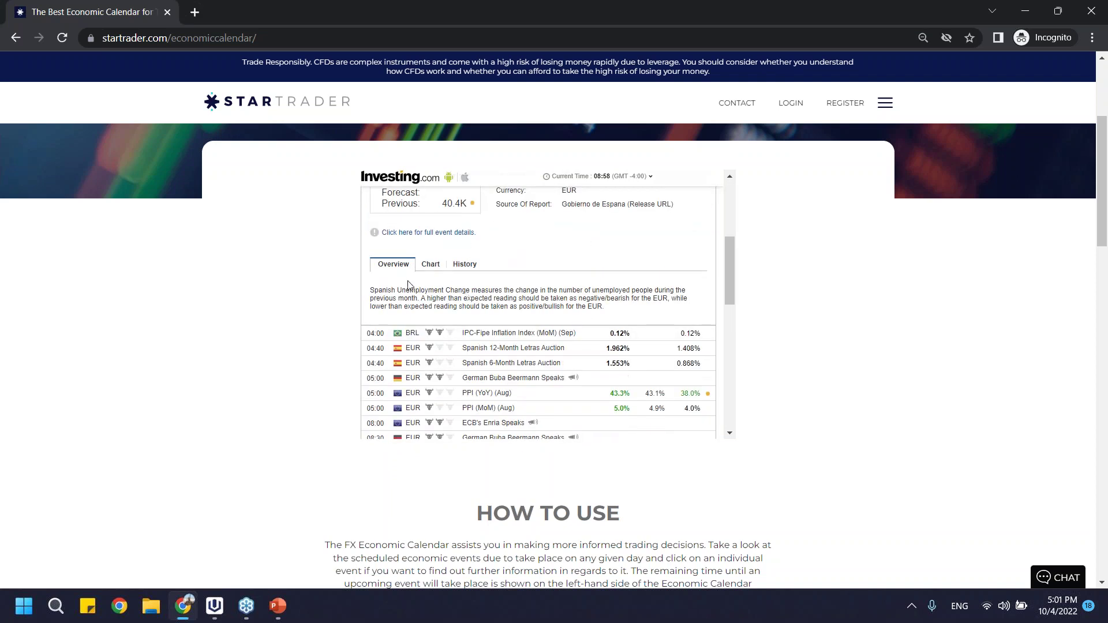
pyautogui.click(432, 269)
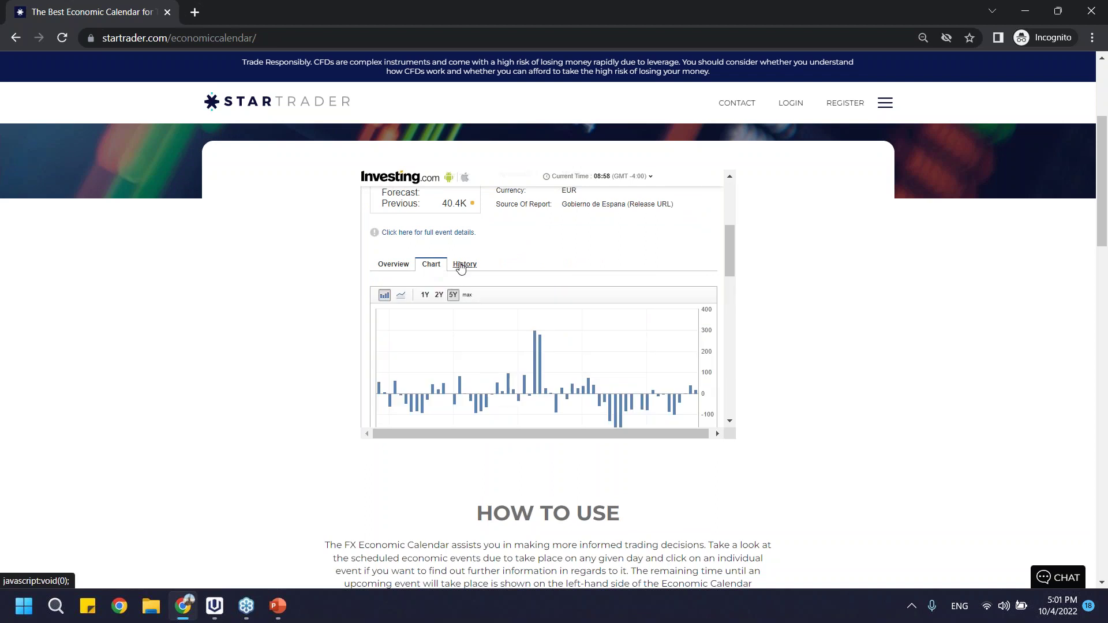
pyautogui.click(461, 267)
pyautogui.scroll(3, 536, 263)
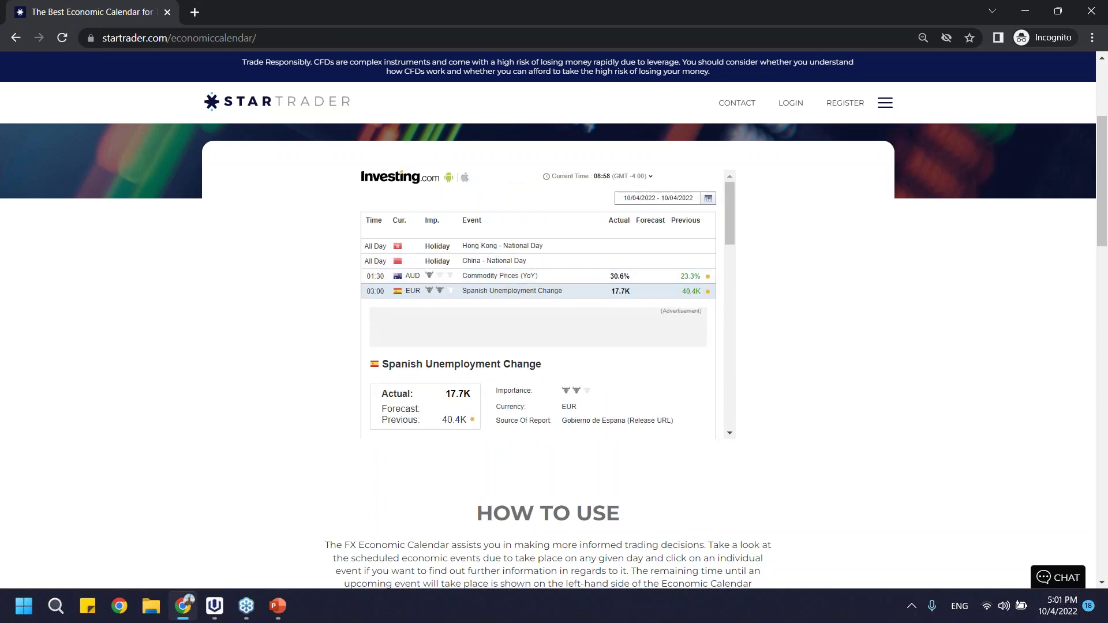
pyautogui.scroll(-1, 499, 300)
pyautogui.scroll(-1, 501, 312)
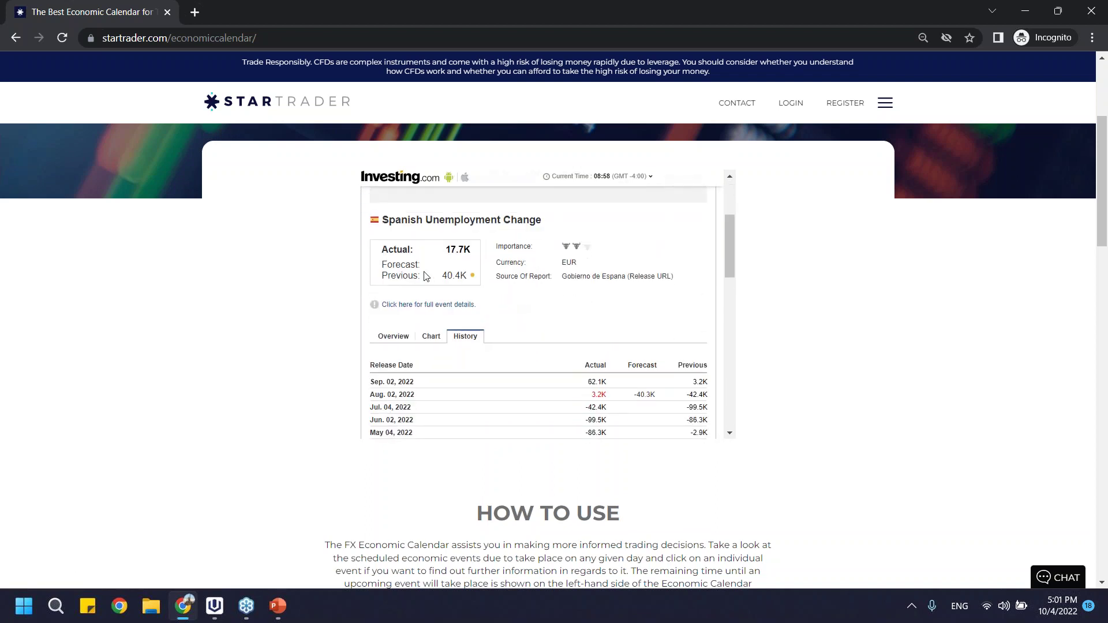
pyautogui.scroll(2, 536, 295)
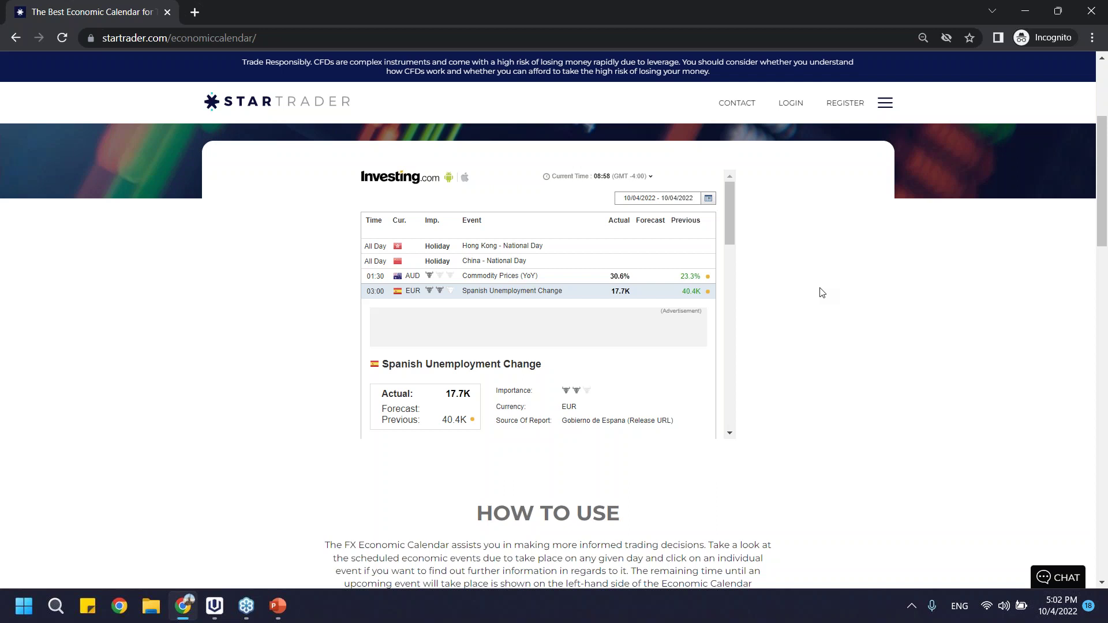
# Open StarTrader's News Room from the TOOLS menu
pyautogui.scroll(4, 822, 292)
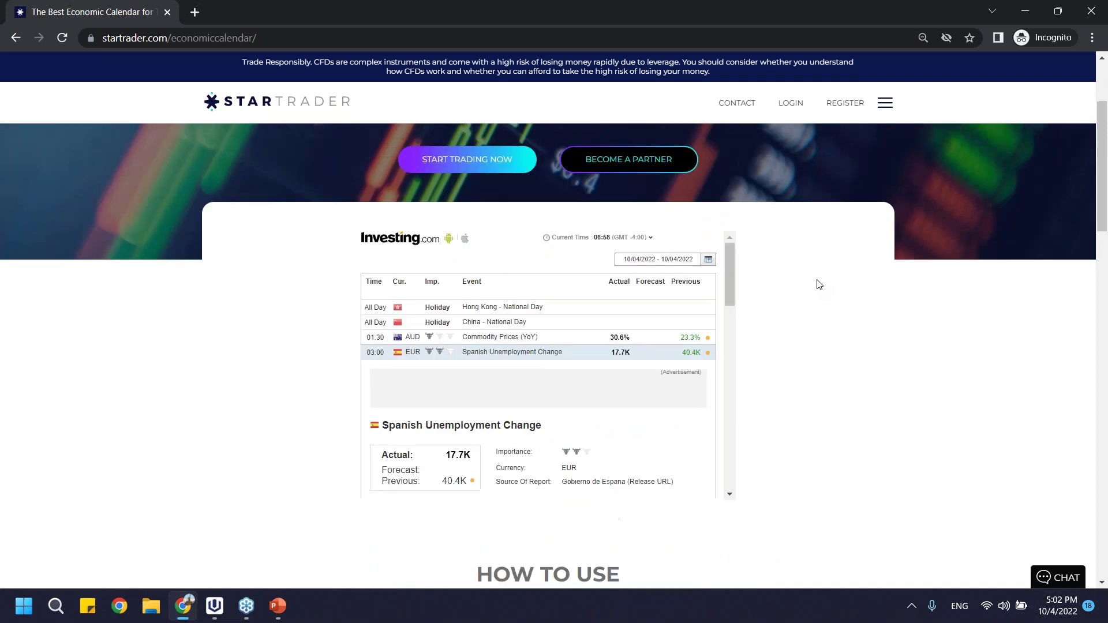
pyautogui.moveTo(594, 120)
pyautogui.moveTo(682, 136)
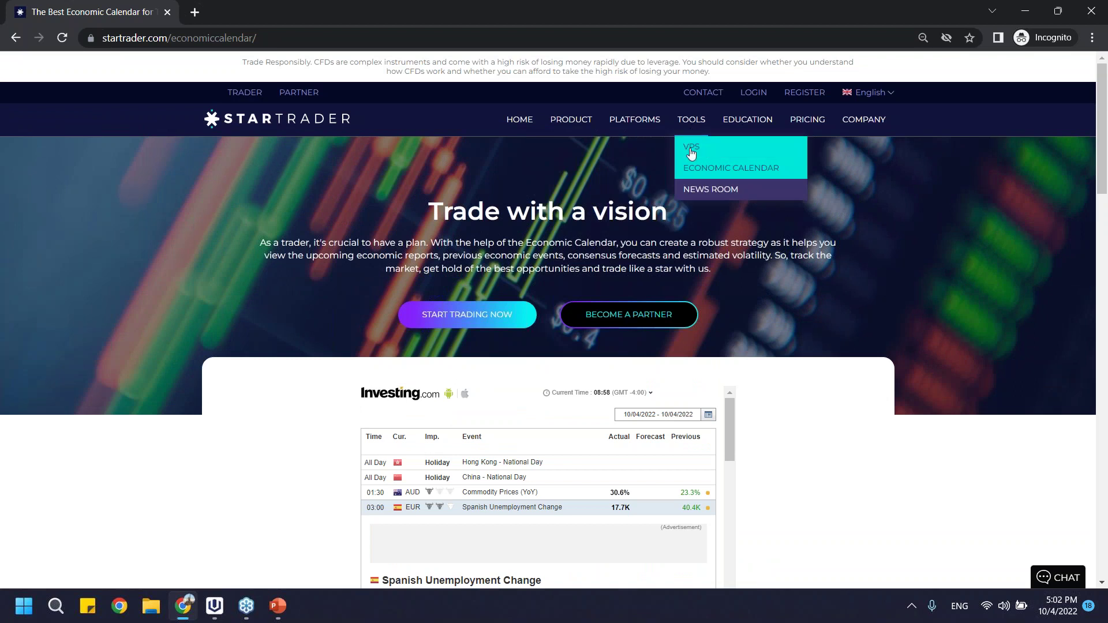
pyautogui.click(702, 193)
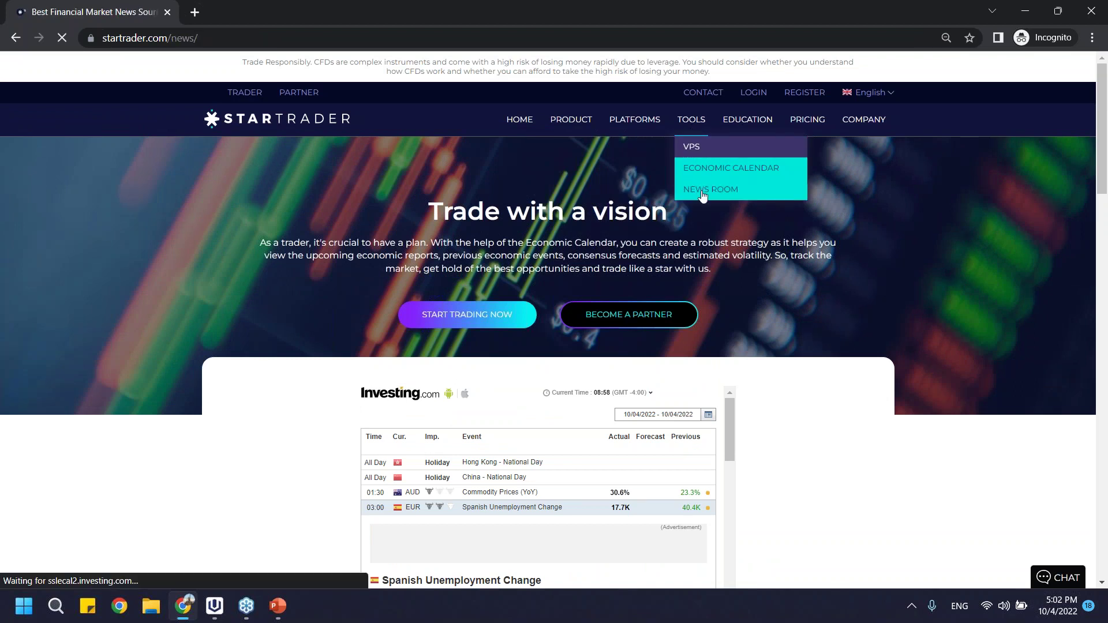
pyautogui.scroll(-4, 750, 220)
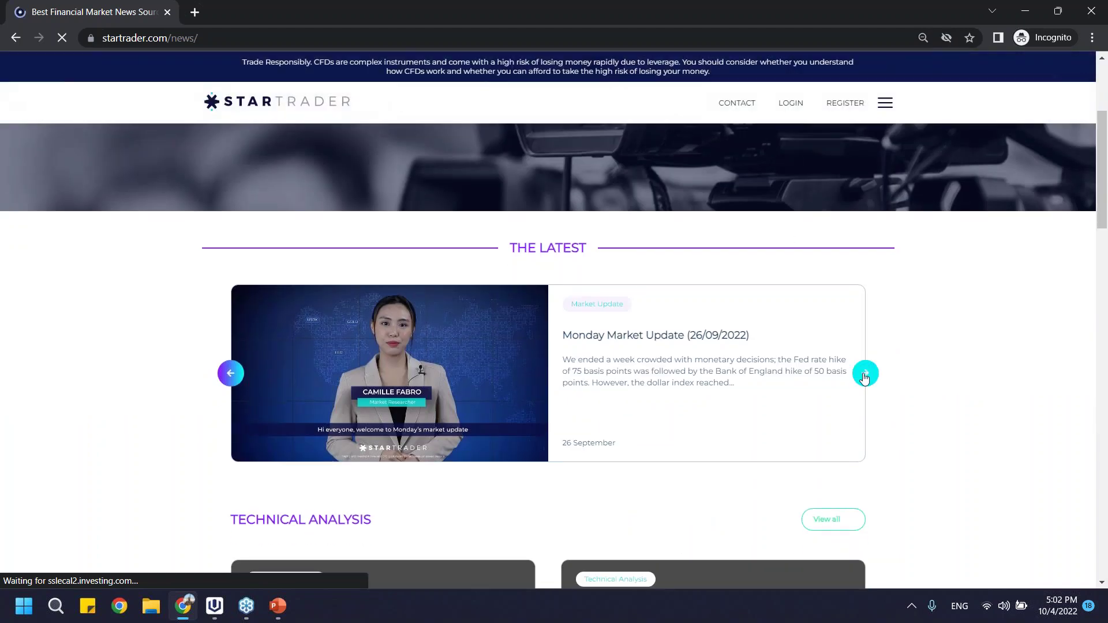
# Page The Latest carousel through older updates to the CPI story, then scroll to Technical Analysis
pyautogui.click(864, 376)
pyautogui.scroll(-1, 980, 309)
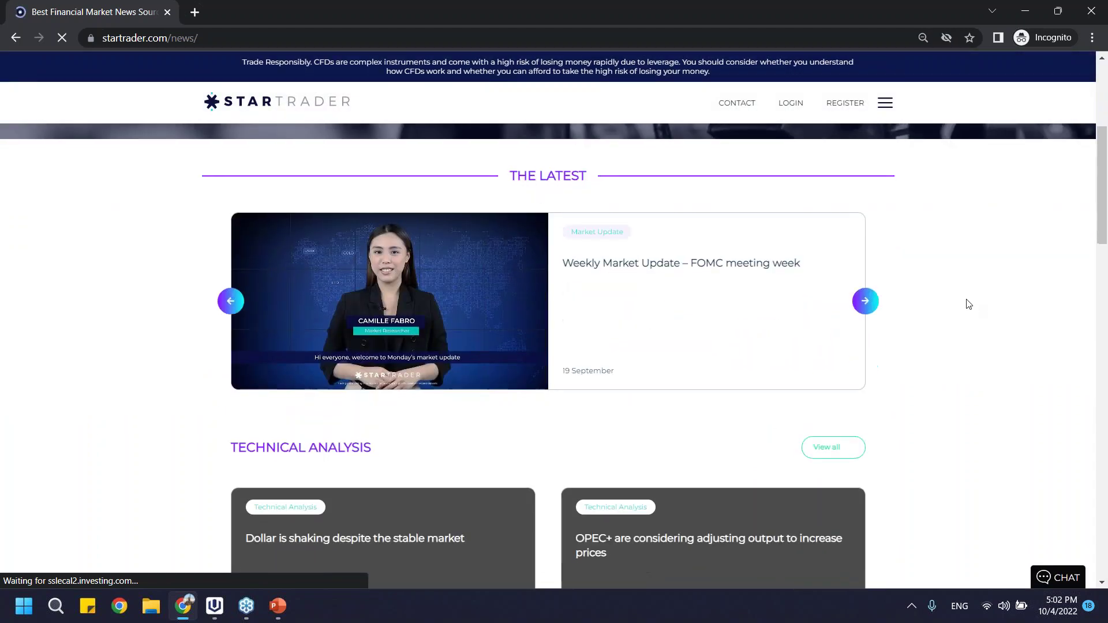
pyautogui.click(861, 310)
pyautogui.click(861, 310)
pyautogui.click(862, 309)
pyautogui.click(864, 310)
pyautogui.click(871, 311)
pyautogui.click(875, 313)
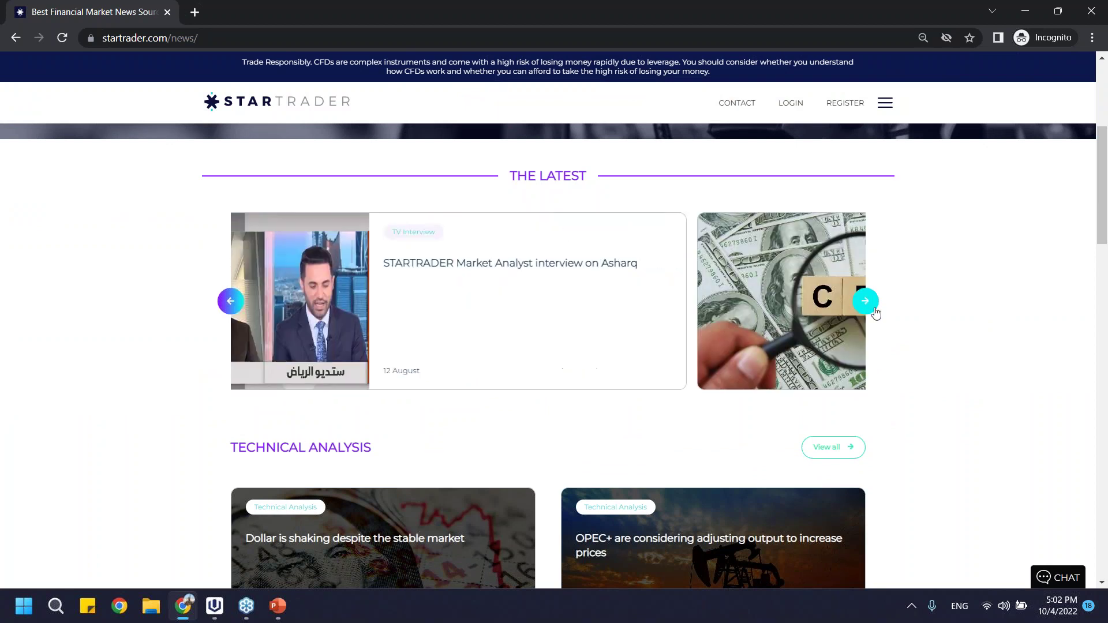
pyautogui.scroll(-4, 942, 304)
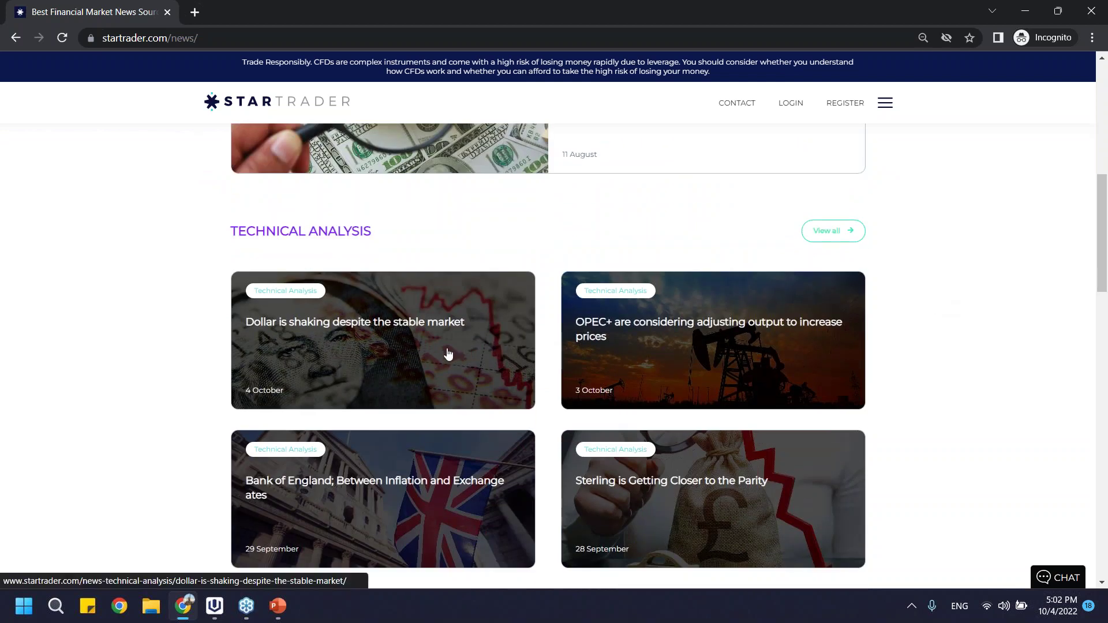
# Open the 'Dollar is shaking despite the stable market' article and scroll to the USDX section
pyautogui.click(409, 341)
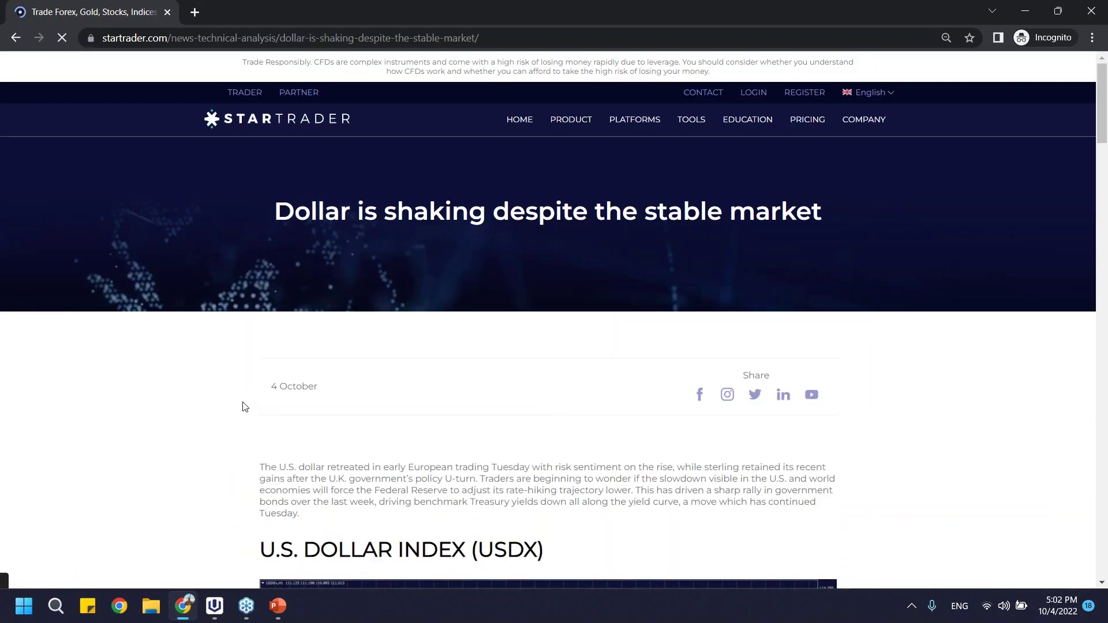
pyautogui.scroll(-5, 370, 374)
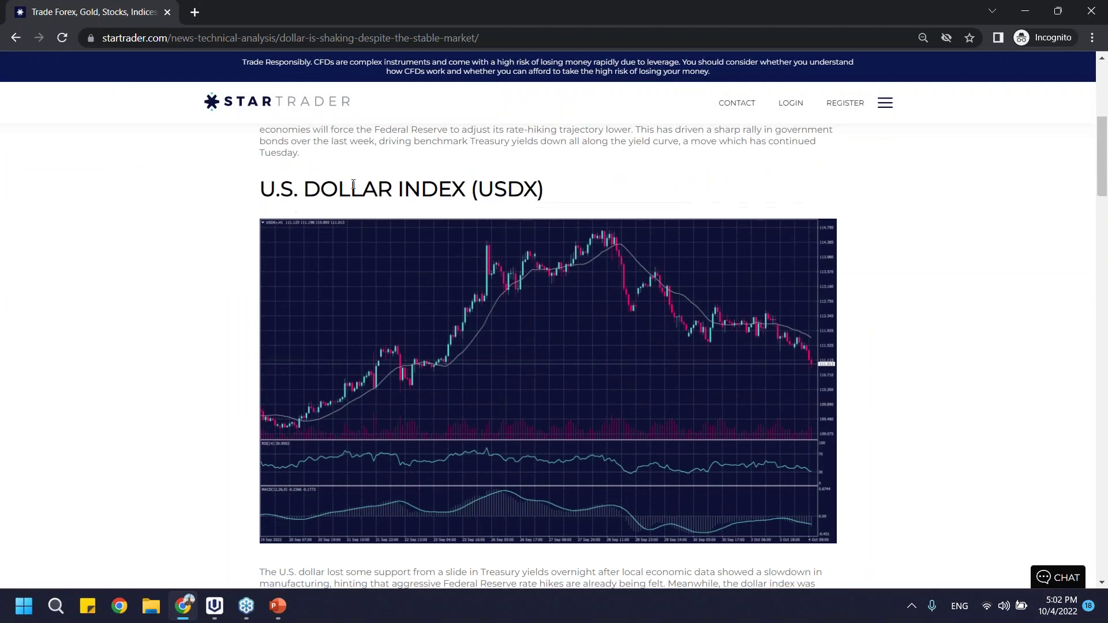
pyautogui.scroll(4, 344, 199)
pyautogui.scroll(-2, 263, 262)
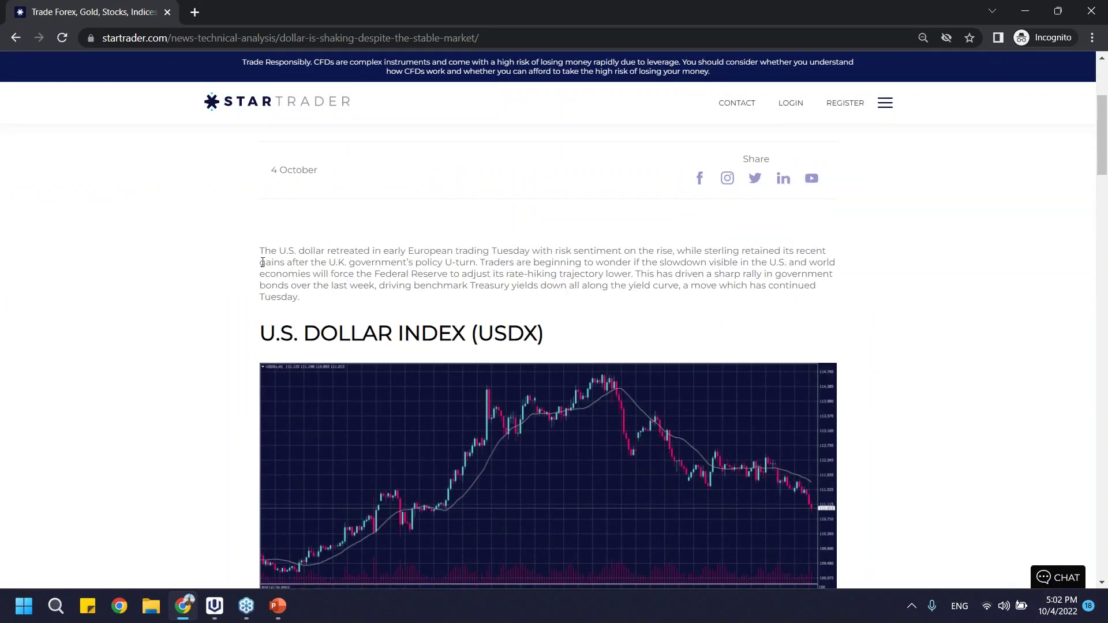
pyautogui.scroll(-3, 410, 271)
pyautogui.scroll(1, 302, 161)
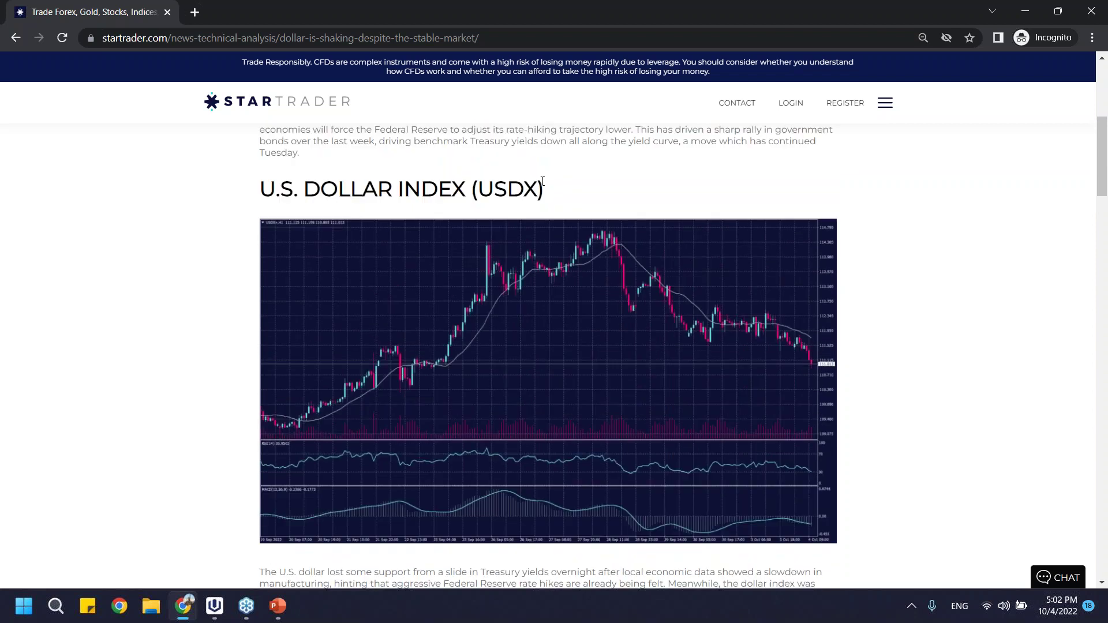
pyautogui.scroll(-3, 380, 264)
pyautogui.scroll(-1, 381, 265)
# Highlight the USDX paragraphs, including the dollar's two-decade high sentence, while reading
pyautogui.moveTo(304, 298); pyautogui.dragTo(398, 363)
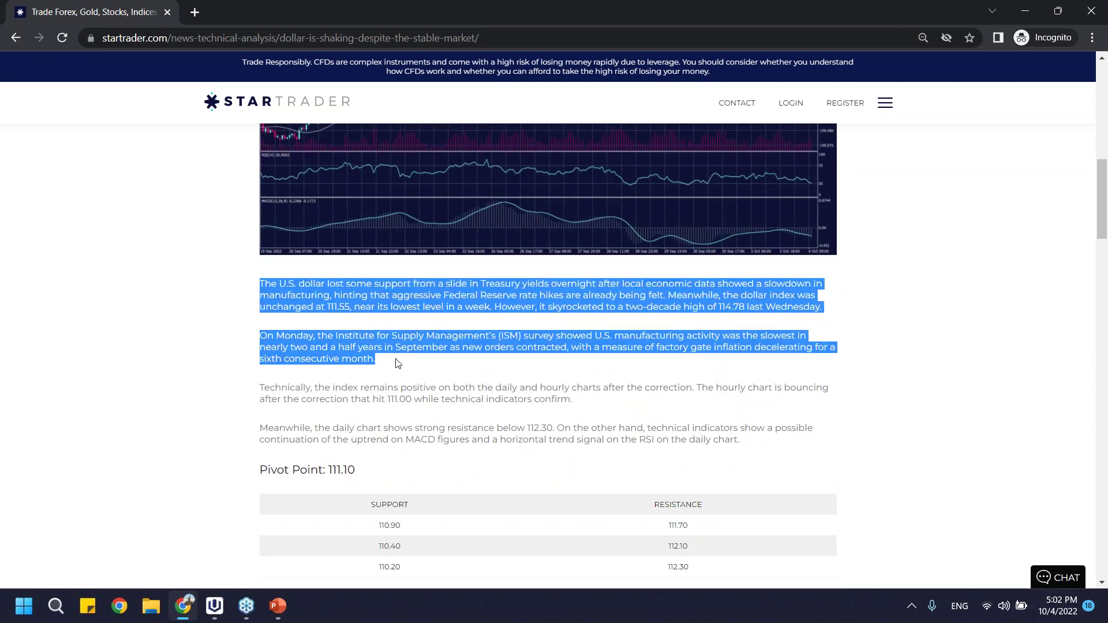
pyautogui.click(345, 321)
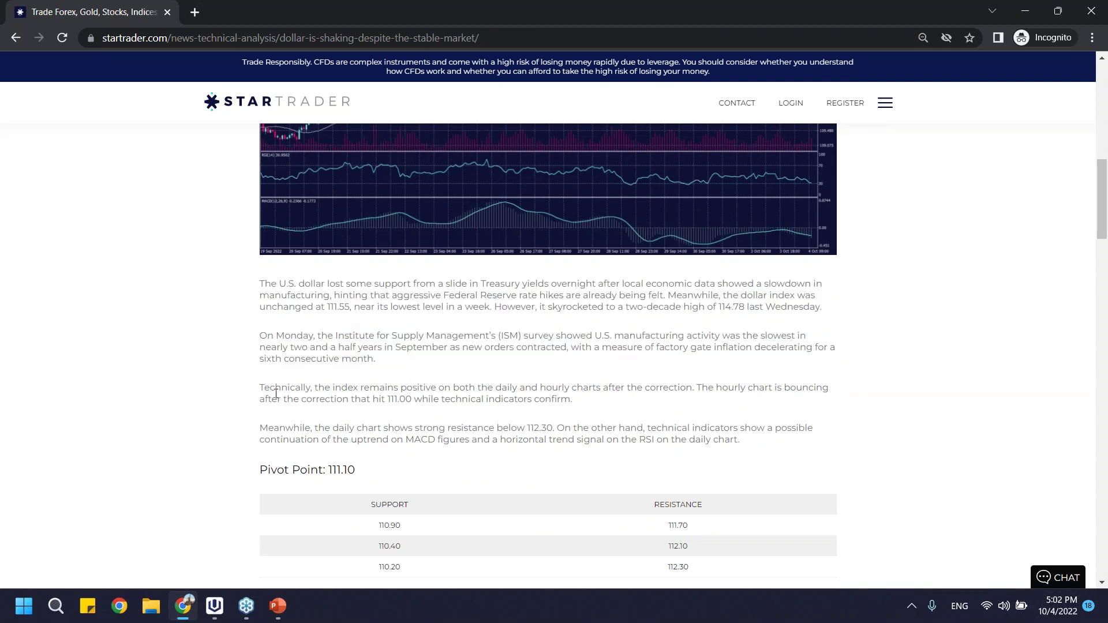
pyautogui.moveTo(278, 391); pyautogui.dragTo(742, 440)
pyautogui.moveTo(441, 306); pyautogui.dragTo(434, 335)
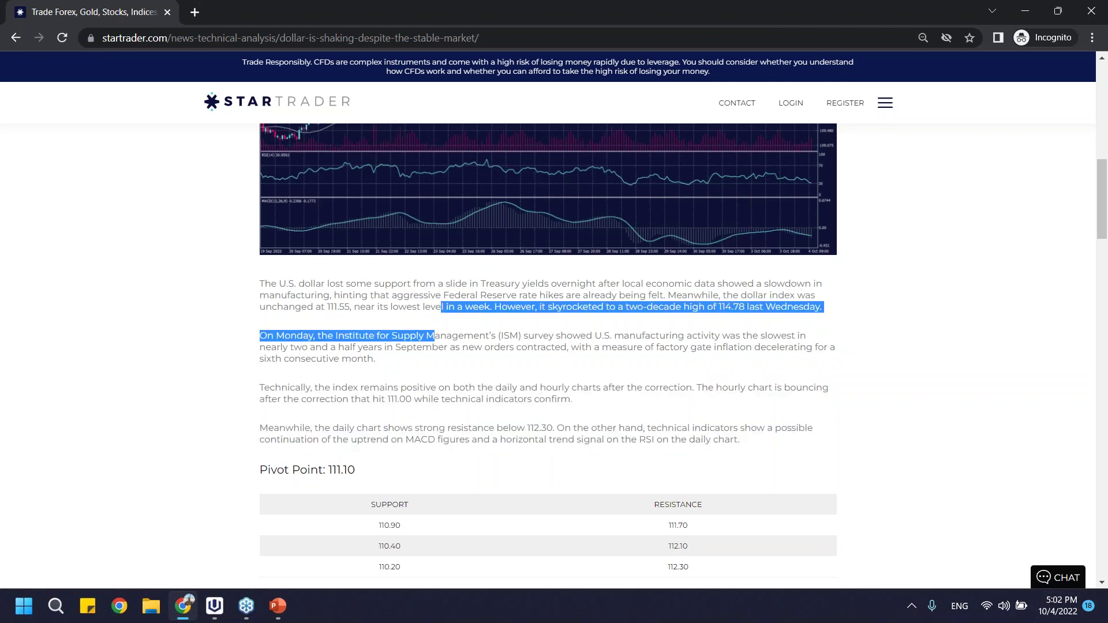
pyautogui.click(397, 296)
# Scroll to EURUSD and highlight its price and technical outlook paragraphs
pyautogui.scroll(-7, 468, 291)
pyautogui.scroll(-5, 361, 260)
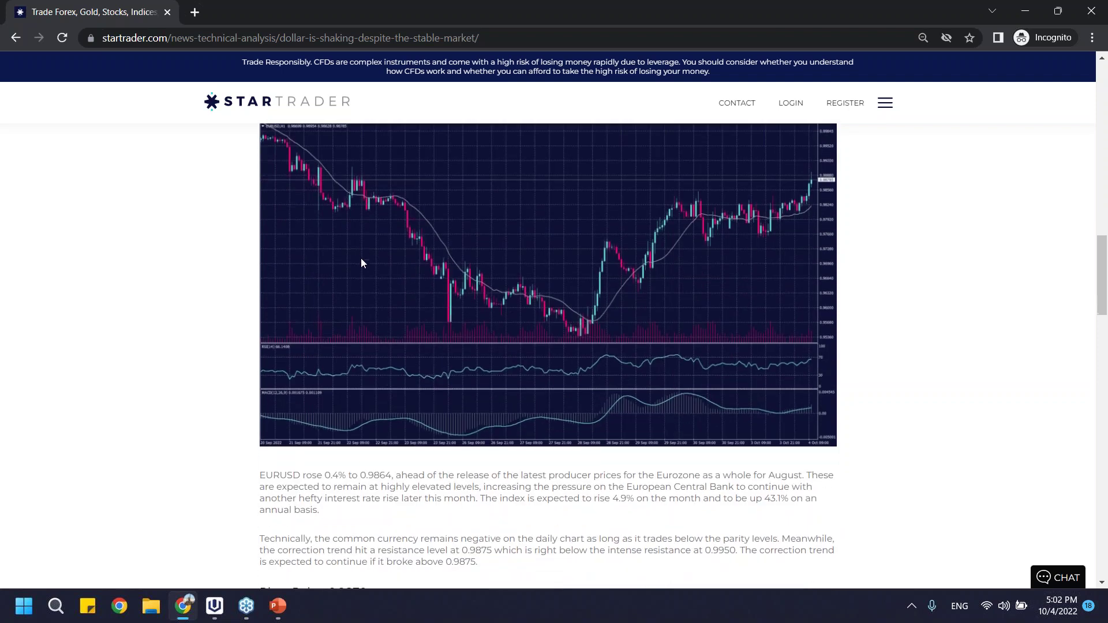
pyautogui.moveTo(263, 265); pyautogui.dragTo(343, 306)
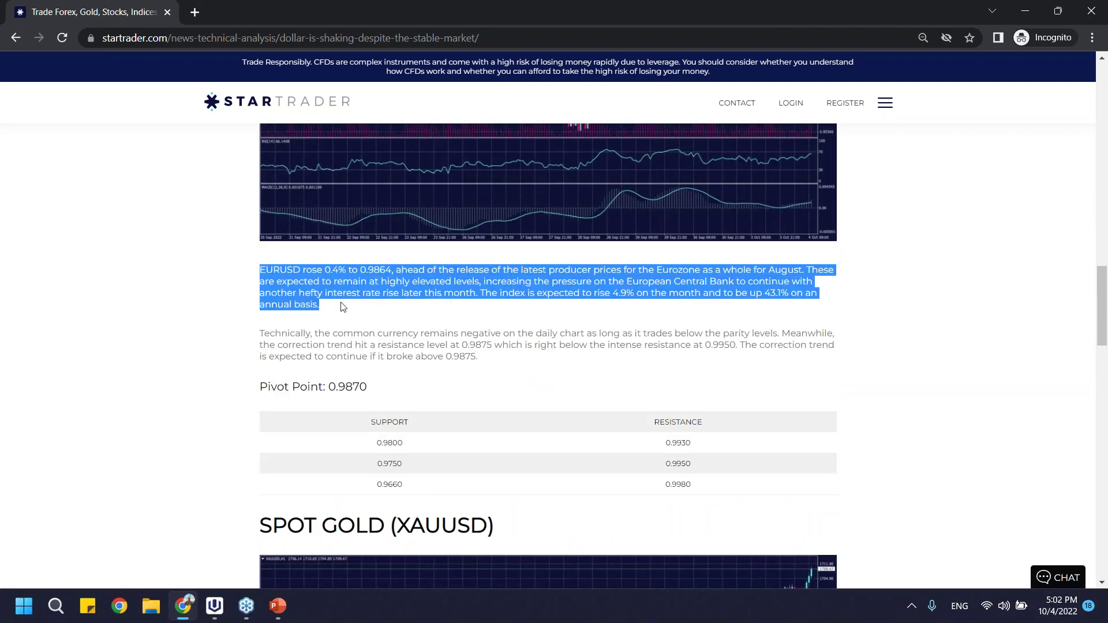
pyautogui.moveTo(260, 333); pyautogui.dragTo(474, 356)
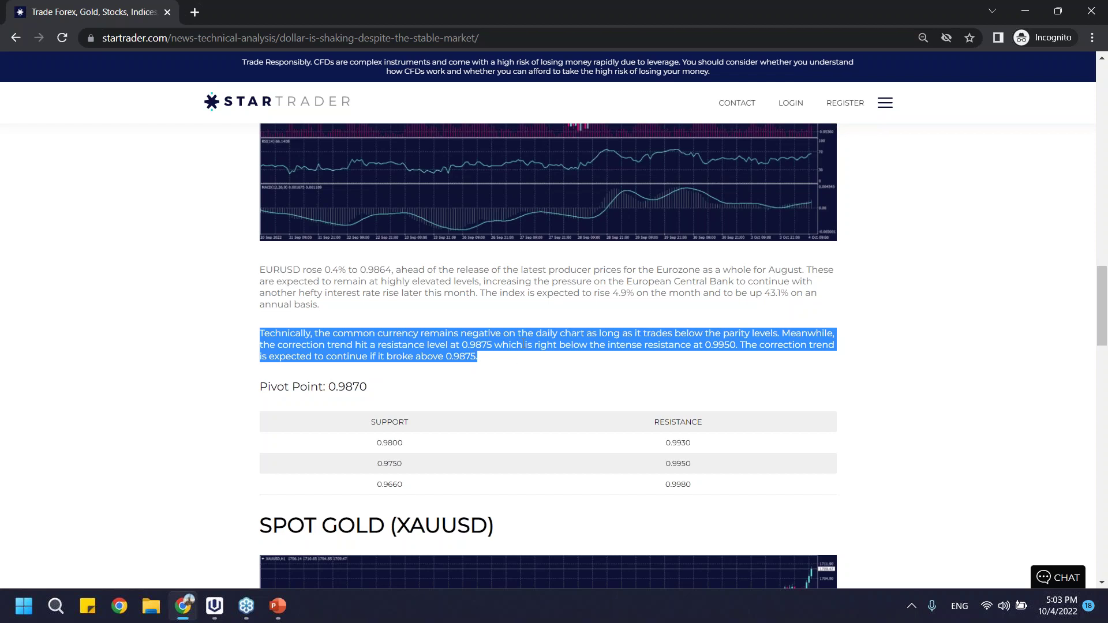
pyautogui.scroll(-18, 510, 347)
# Highlight the West Texas Crude paragraphs, the 83.50 pivot point and the support/resistance table
pyautogui.scroll(-4, 362, 323)
pyautogui.scroll(3, 360, 326)
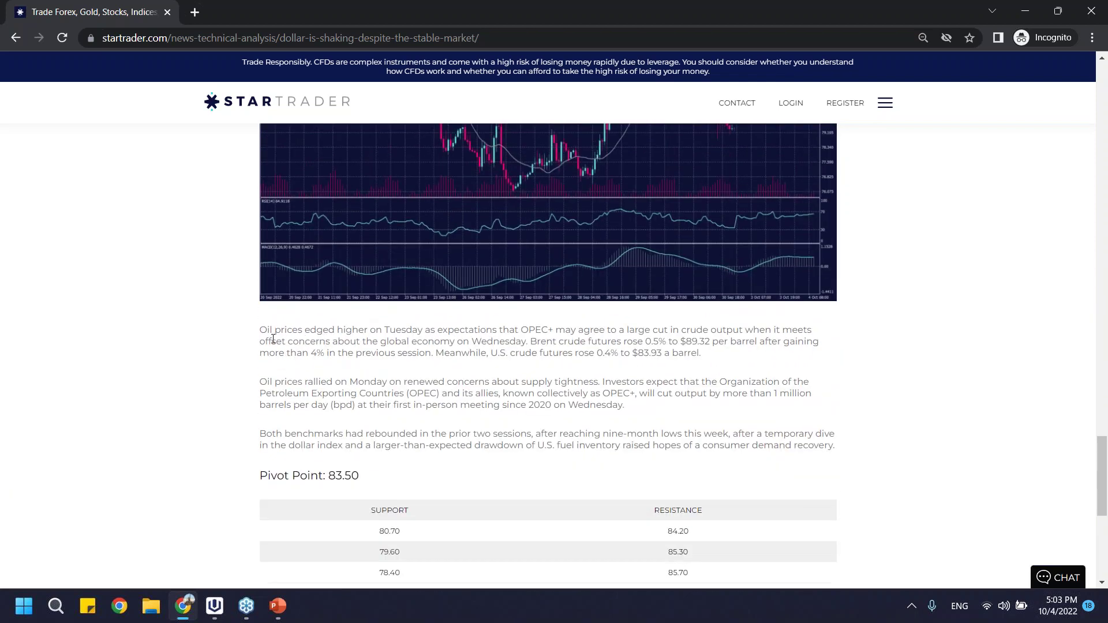
pyautogui.moveTo(306, 330); pyautogui.dragTo(700, 415)
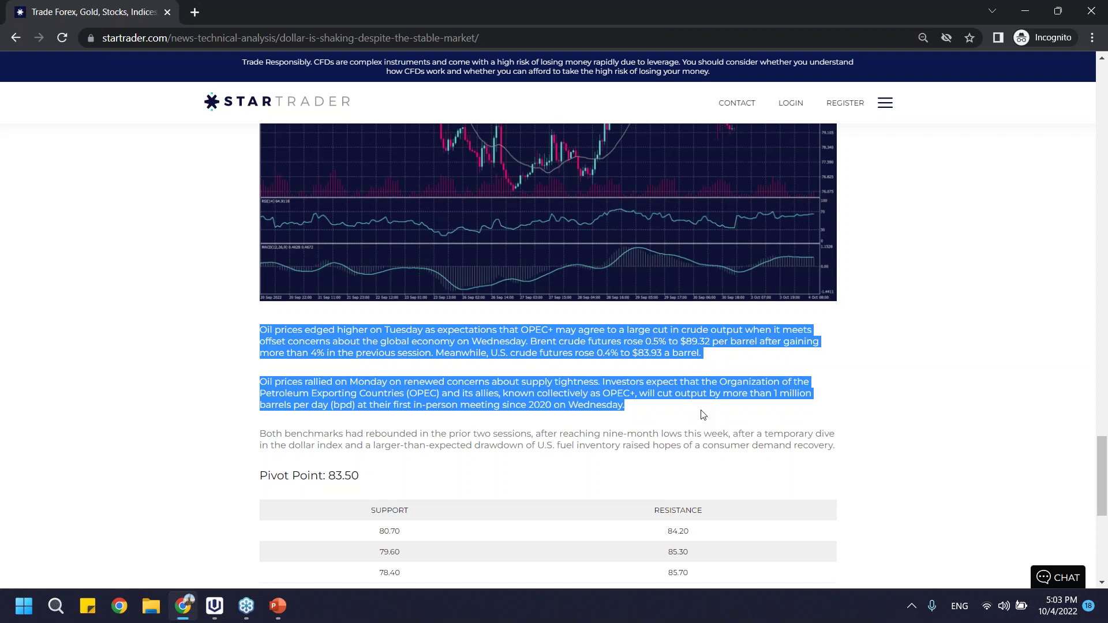
pyautogui.scroll(-5, 583, 440)
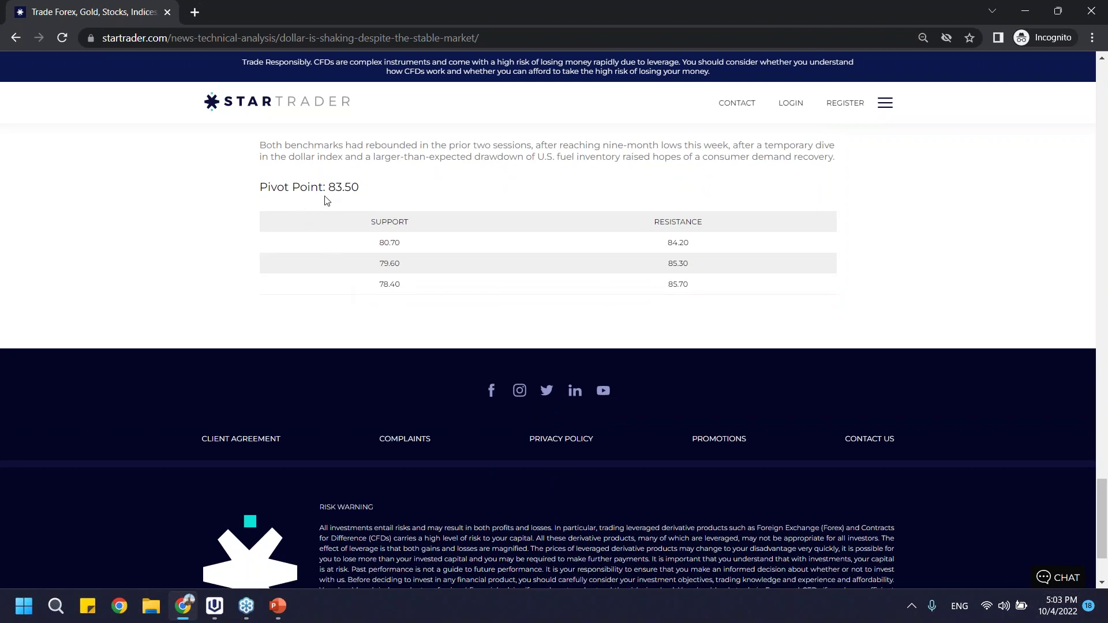
pyautogui.moveTo(337, 189); pyautogui.dragTo(401, 185)
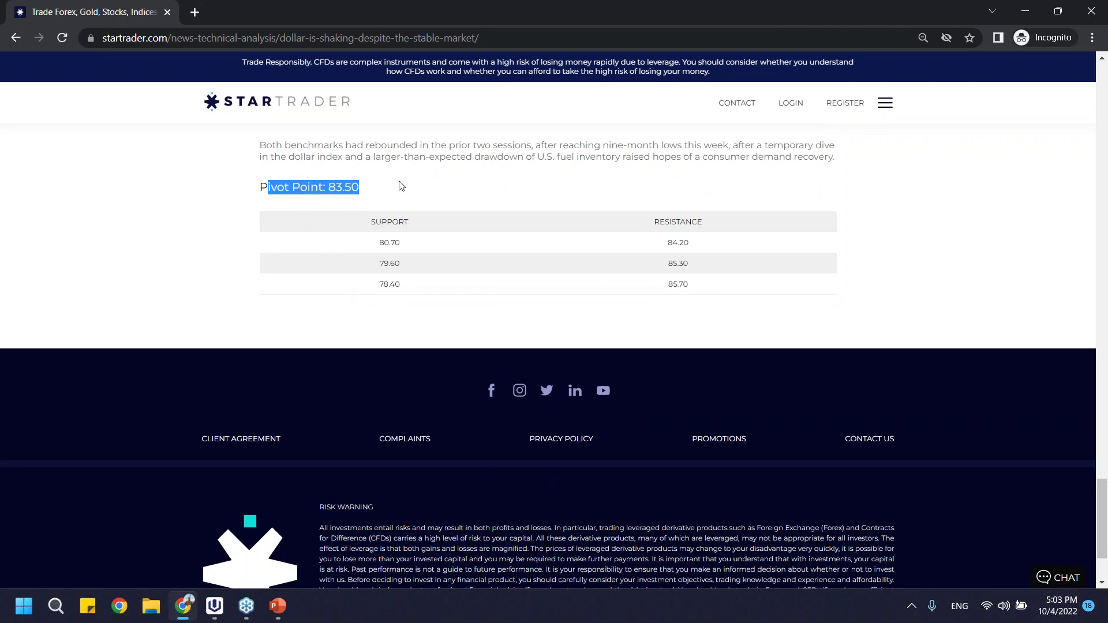
pyautogui.scroll(9, 443, 202)
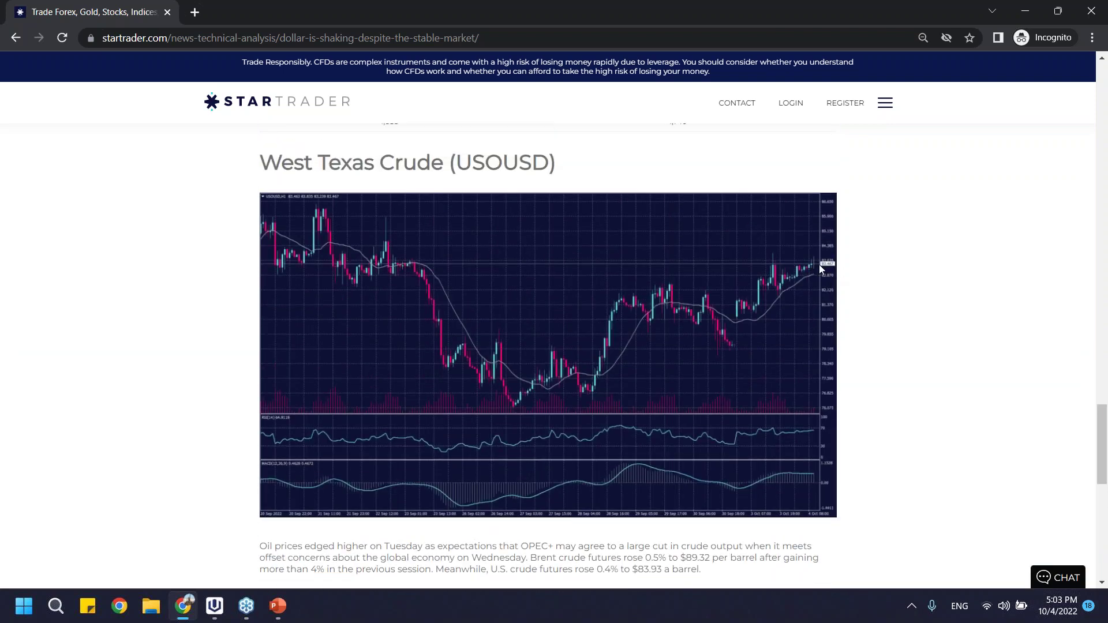
pyautogui.scroll(-8, 819, 265)
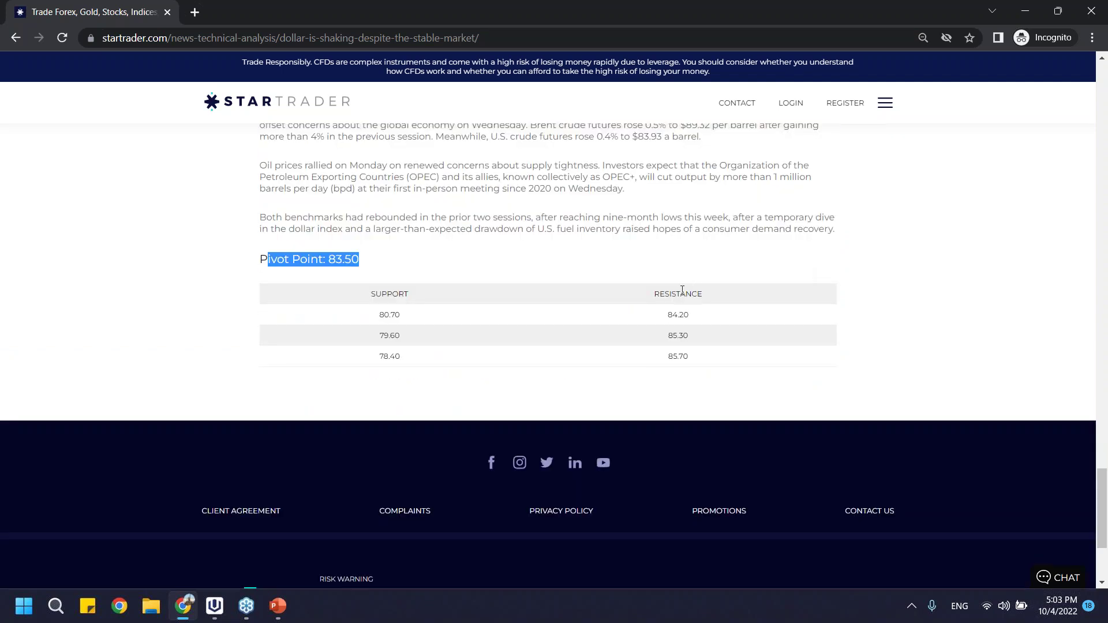
pyautogui.moveTo(416, 314); pyautogui.dragTo(416, 358)
pyautogui.click(750, 306)
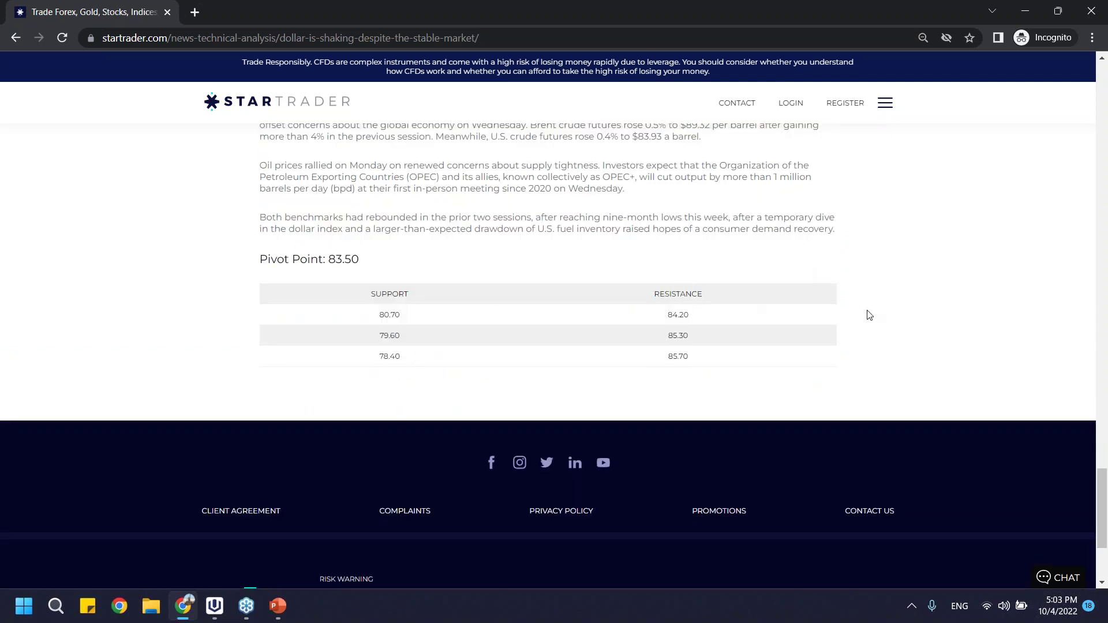
pyautogui.scroll(20, 613, 297)
pyautogui.scroll(10, 603, 417)
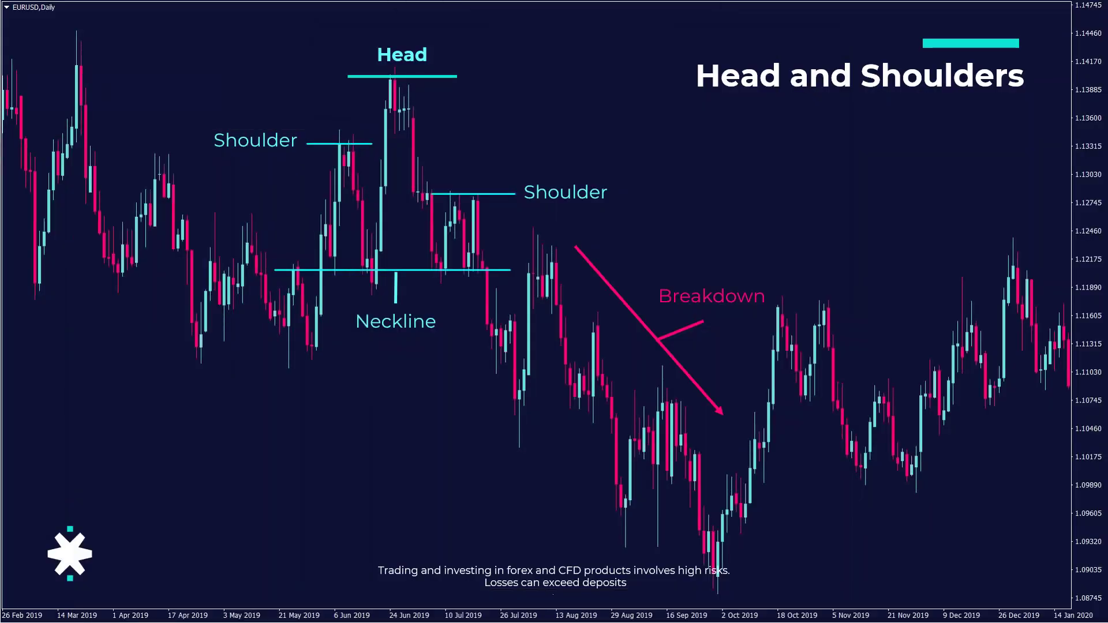
pyautogui.hotkey('alt', 'Tab')
pyautogui.hotkey('alt', 'Tab')
pyautogui.hotkey('alt', 'Tab')
pyautogui.hotkey('alt', 'Tab')
# Maximize MetaTrader, tile the charts with Alt+R, and enlarge the USOUSD,H1 chart
pyautogui.moveTo(767, 41); pyautogui.dragTo(677, 25)
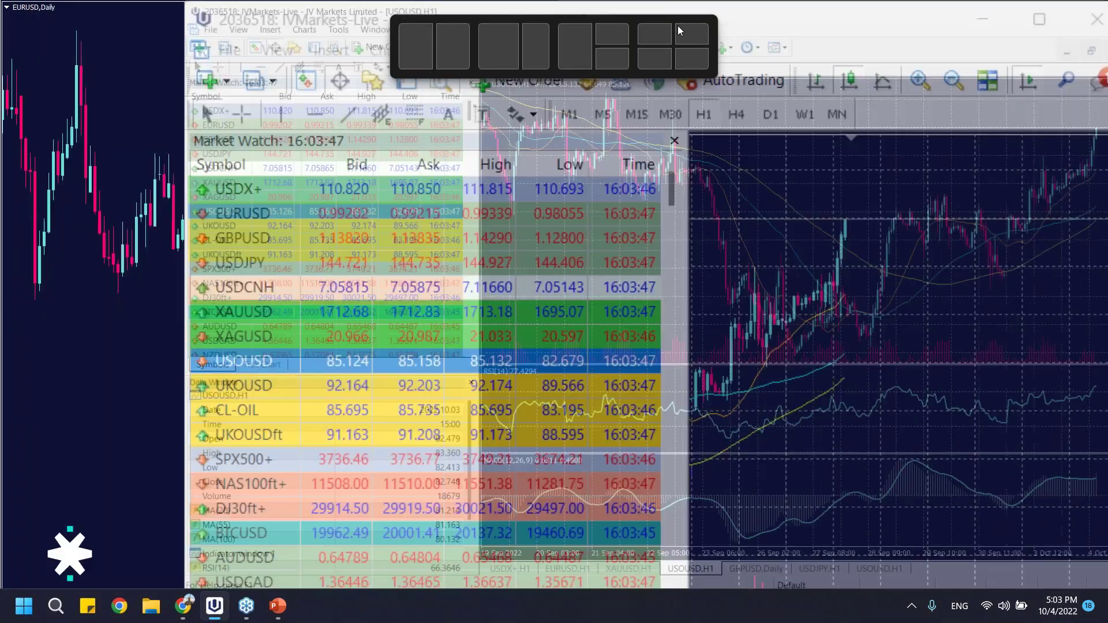
pyautogui.doubleClick(871, 12)
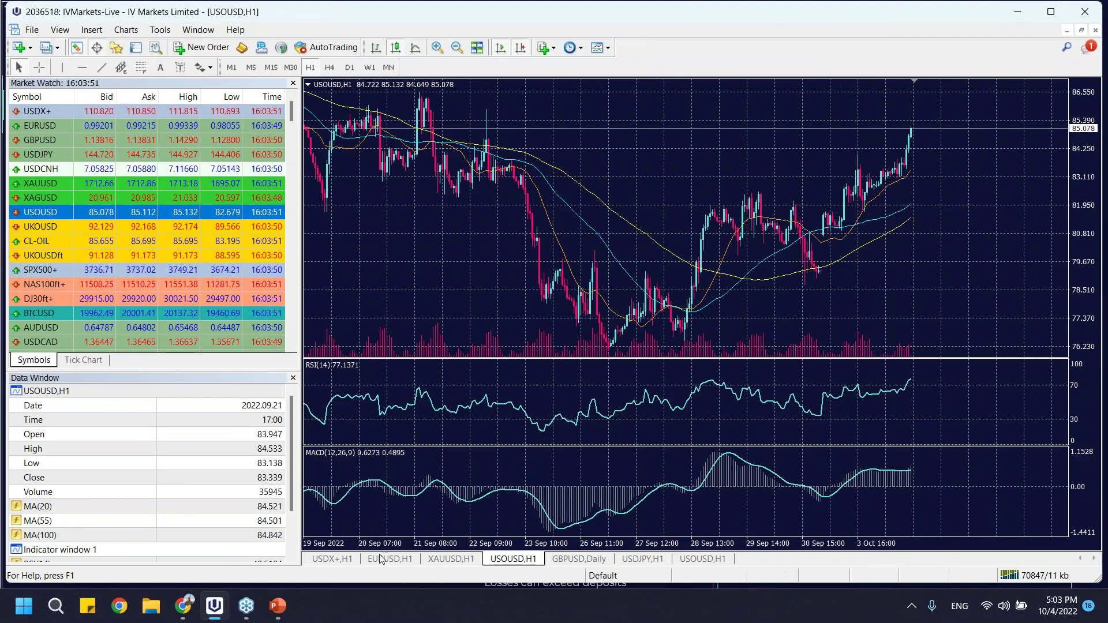
pyautogui.hotkey('alt', 'r')
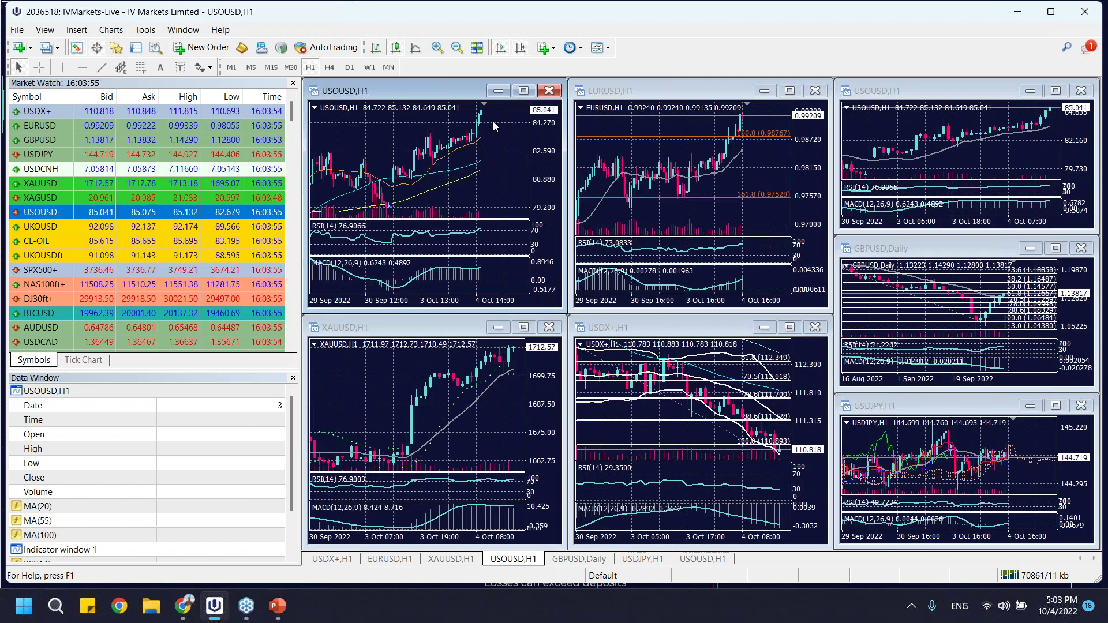
pyautogui.click(524, 91)
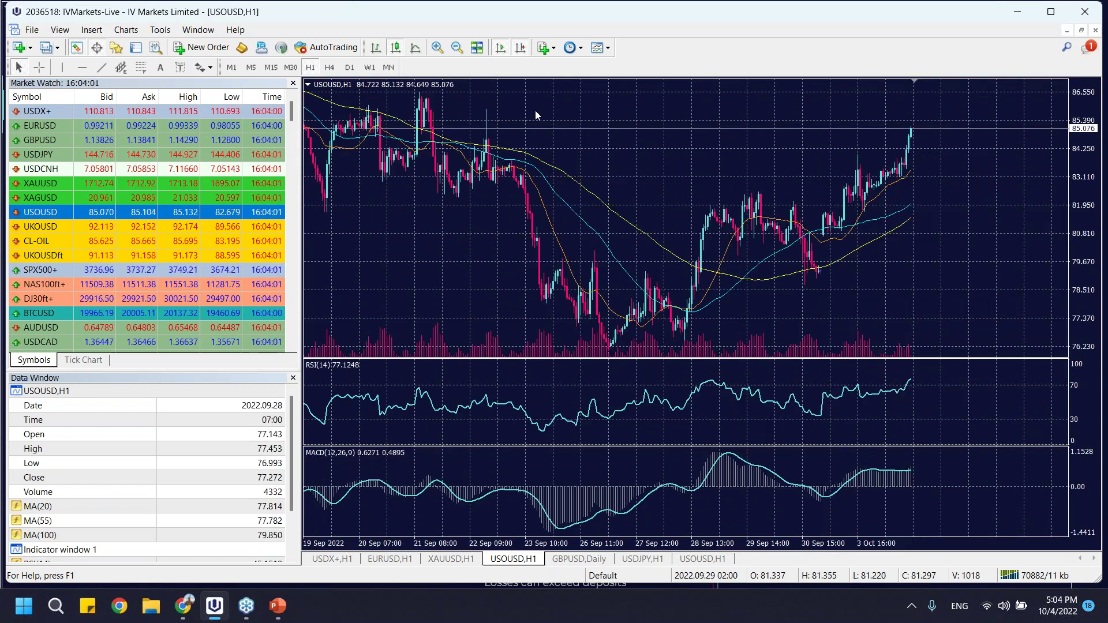
# Switch USOUSD to daily candles, zoom in three times and toggle Chart Shift
pyautogui.click(349, 67)
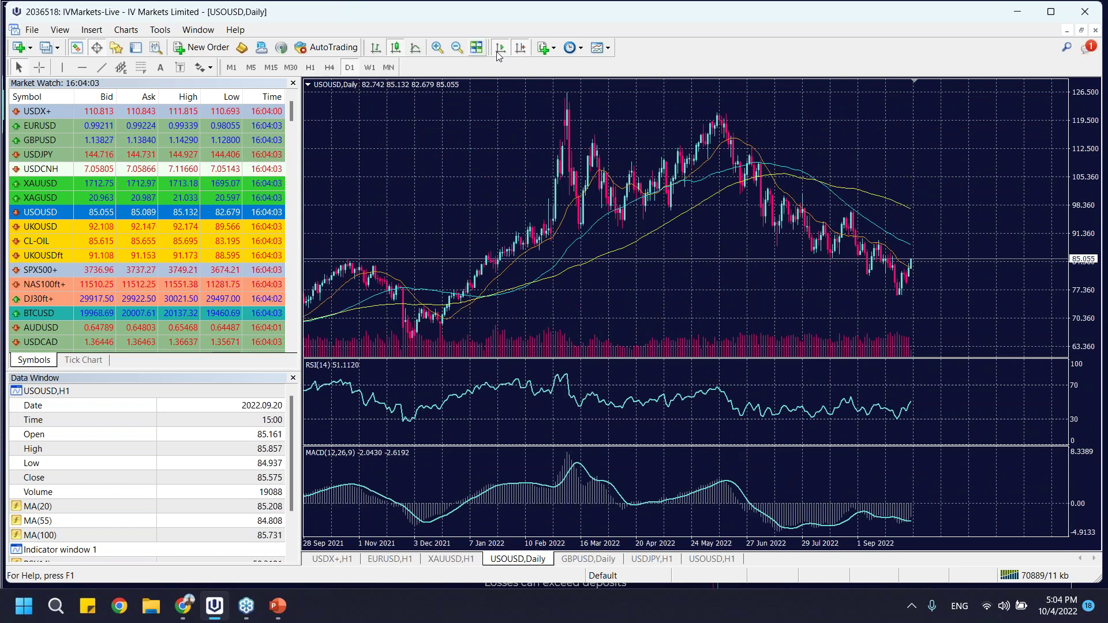
pyautogui.click(436, 47)
pyautogui.click(437, 47)
pyautogui.click(437, 47)
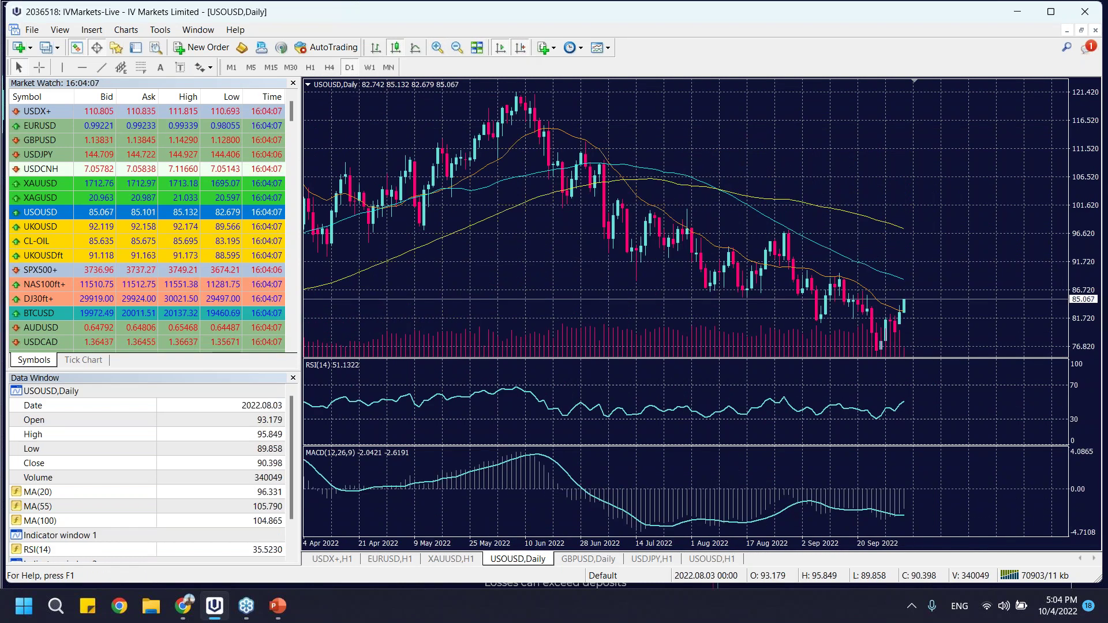
pyautogui.click(520, 48)
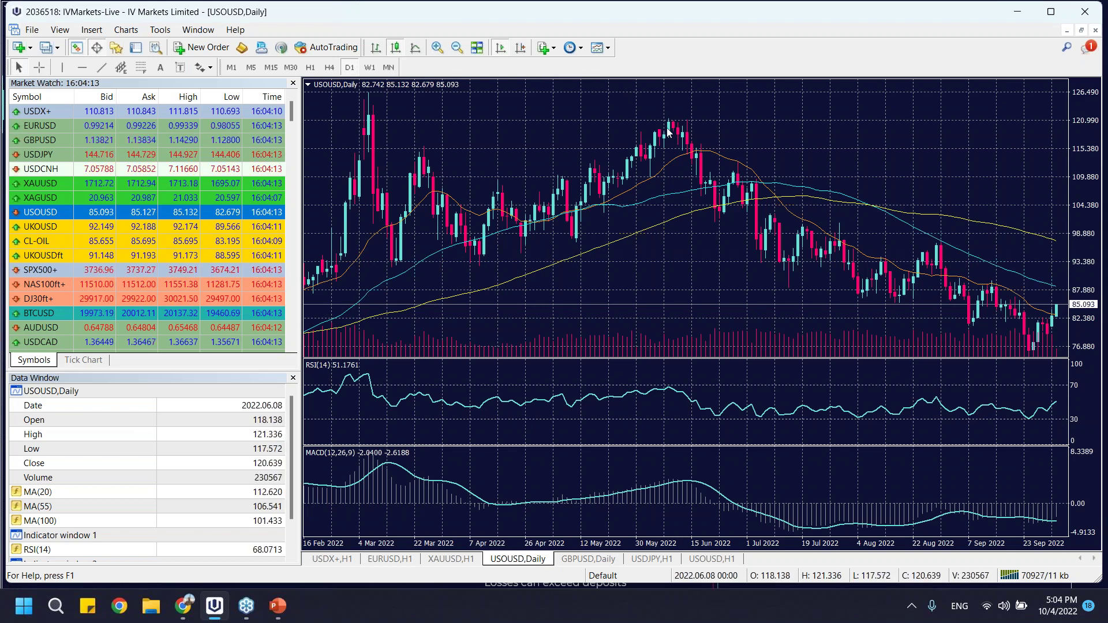
# Draw falling trendlines under the April–September lows and across the June–September highs
pyautogui.click(109, 65)
pyautogui.moveTo(1007, 332); pyautogui.dragTo(488, 189)
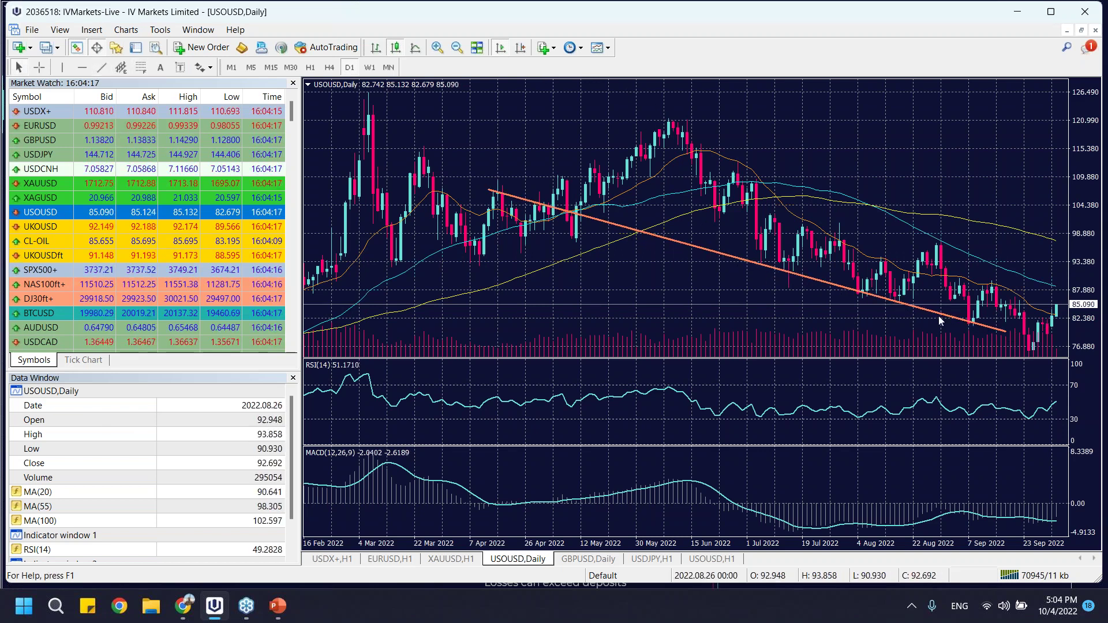
pyautogui.moveTo(1007, 332)
pyautogui.mouseDown()
pyautogui.moveTo(1027, 333)
pyautogui.moveTo(1001, 336)
pyautogui.mouseUp()
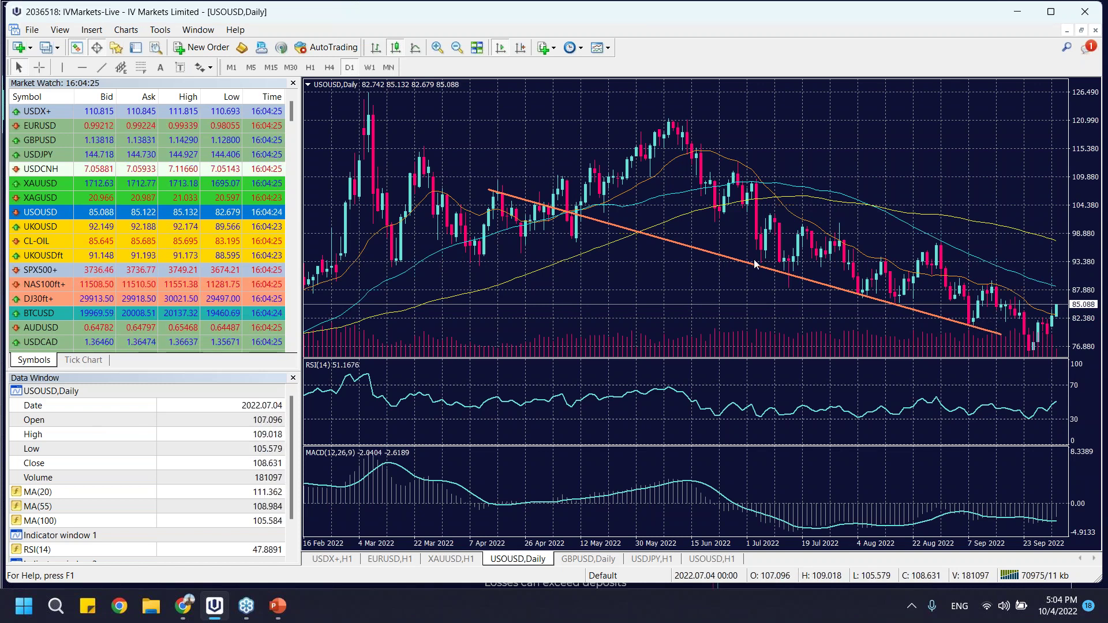
pyautogui.click(102, 67)
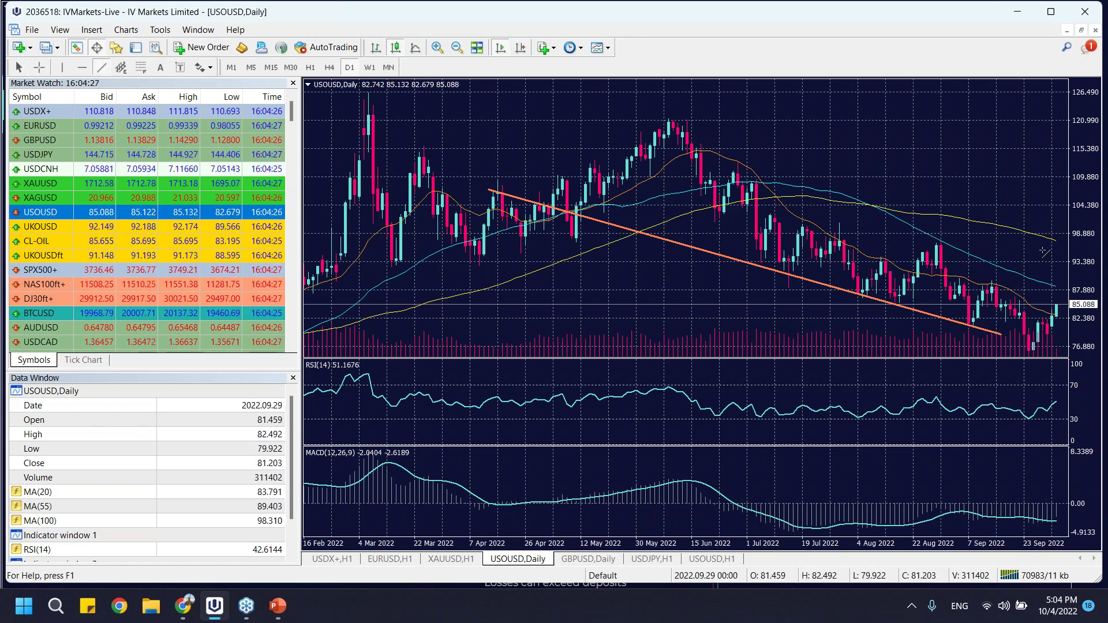
pyautogui.moveTo(1039, 284); pyautogui.dragTo(683, 137)
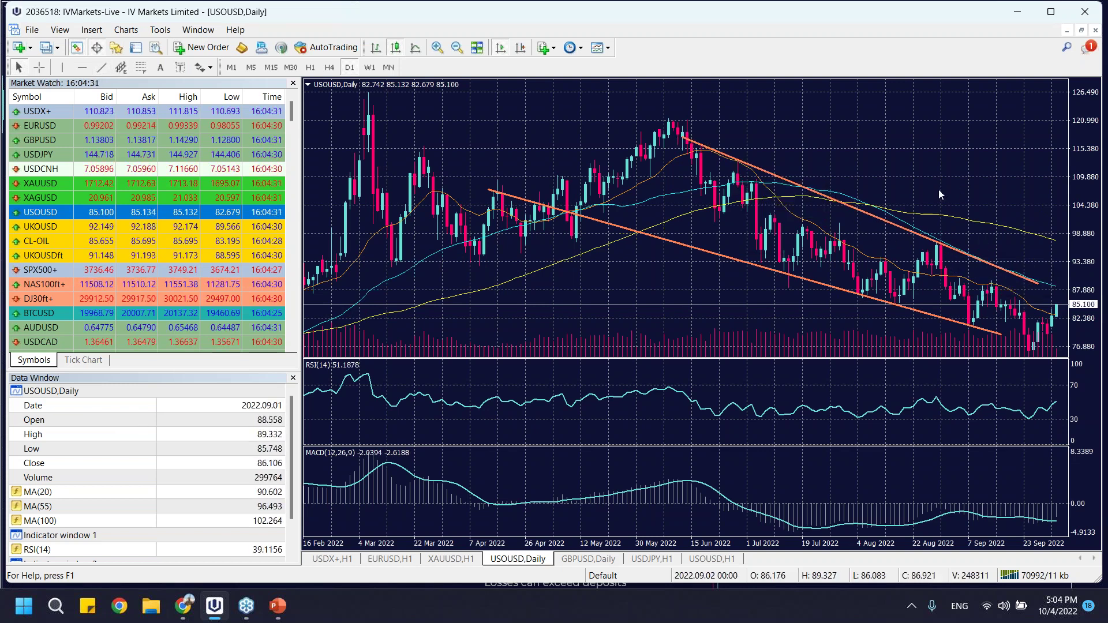
pyautogui.moveTo(683, 138); pyautogui.dragTo(704, 156)
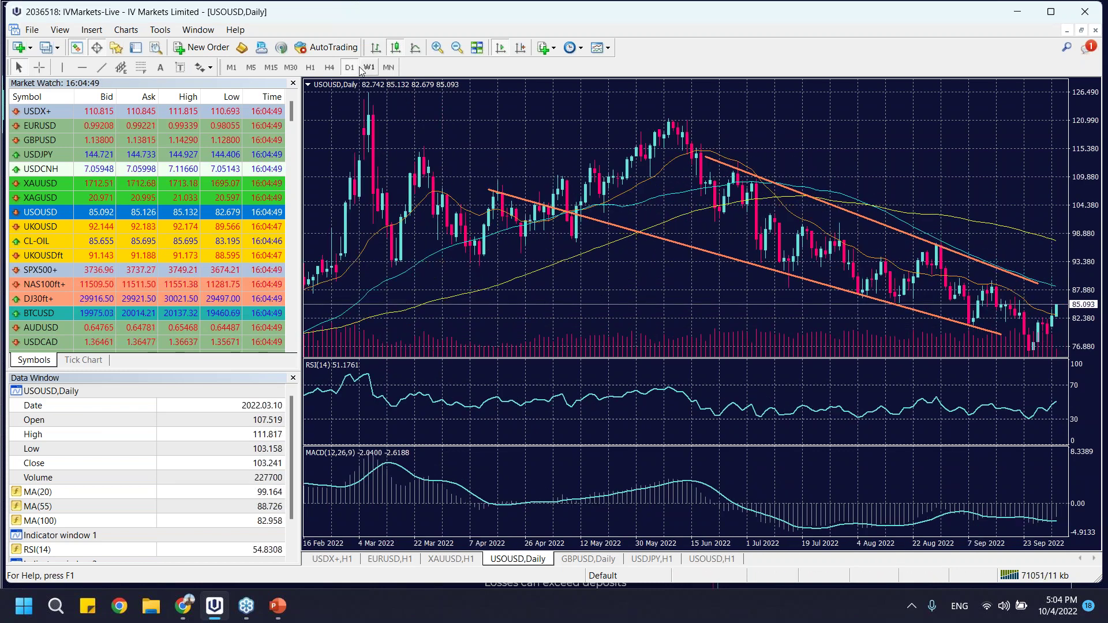
pyautogui.click(390, 558)
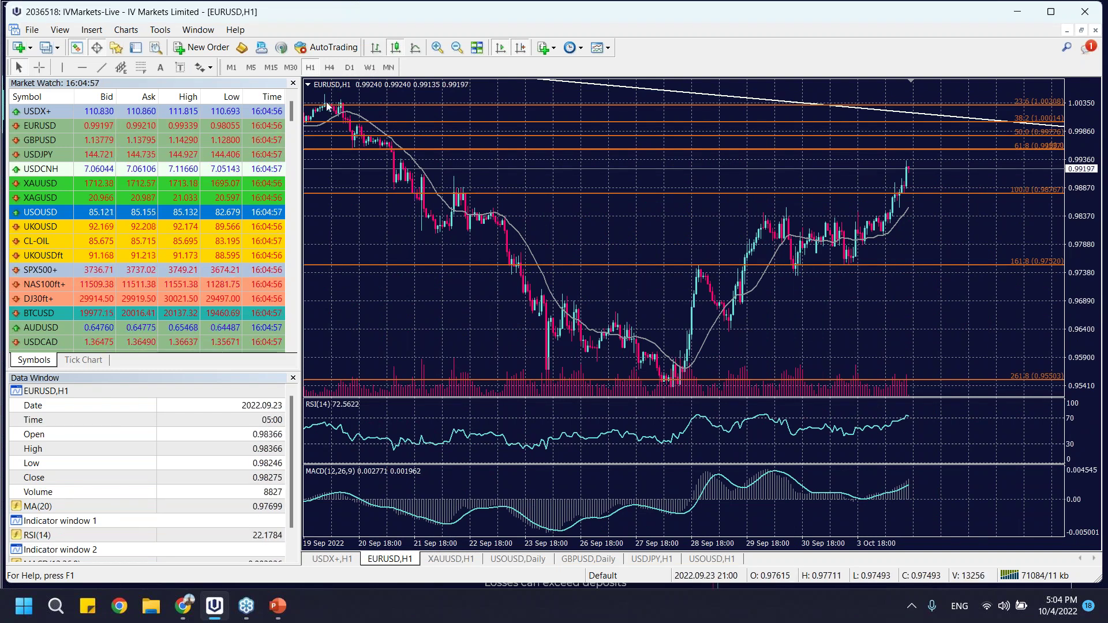
# Review the EURUSD daily chart's trendline and Fibonacci levels, then switch it to H4 candles
pyautogui.click(349, 68)
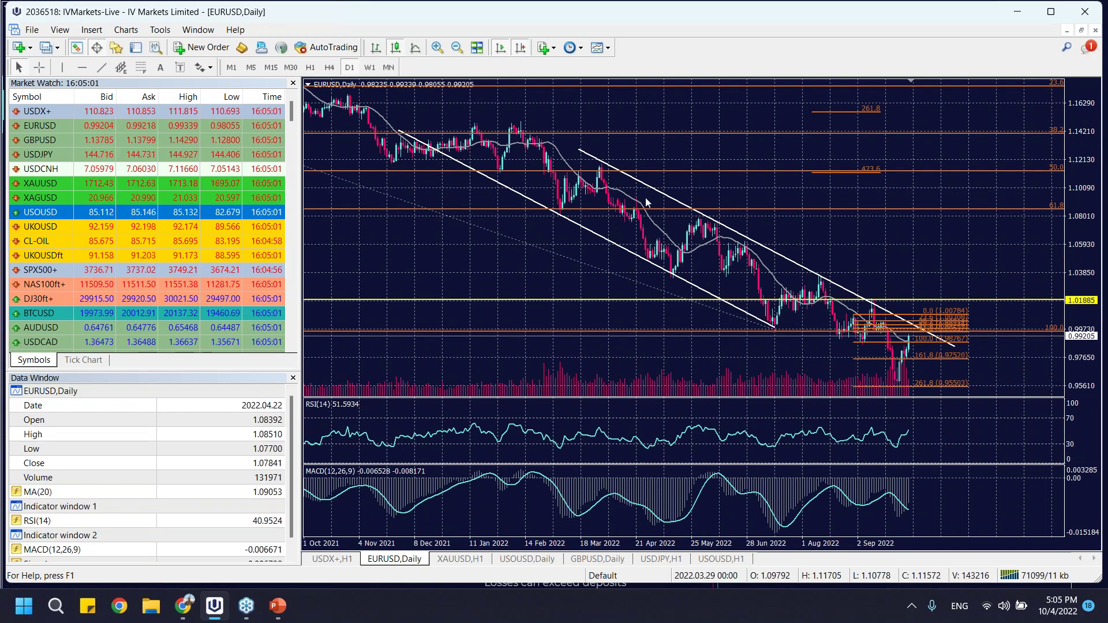
pyautogui.moveTo(632, 143); pyautogui.dragTo(633, 144)
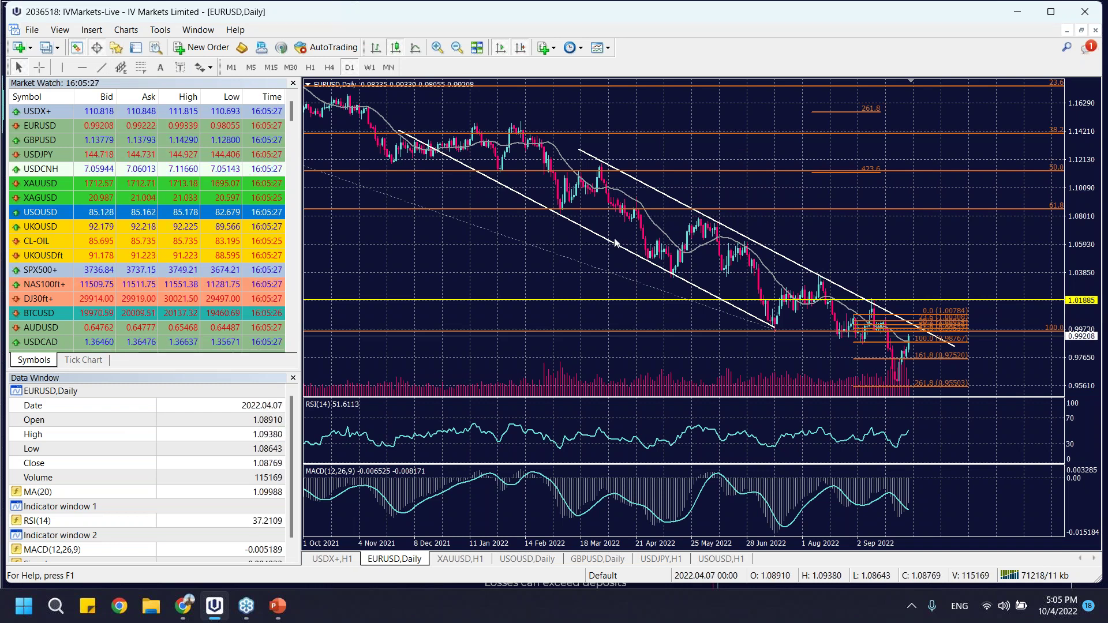
pyautogui.scroll(1, 641, 258)
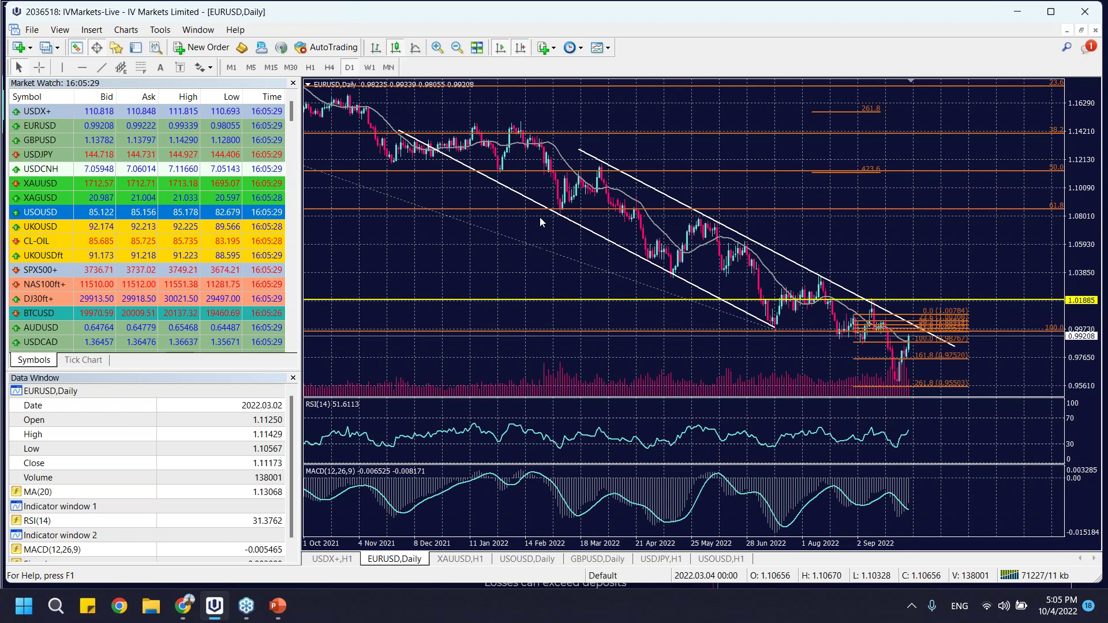
pyautogui.scroll(3, 624, 176)
pyautogui.scroll(-3, 623, 176)
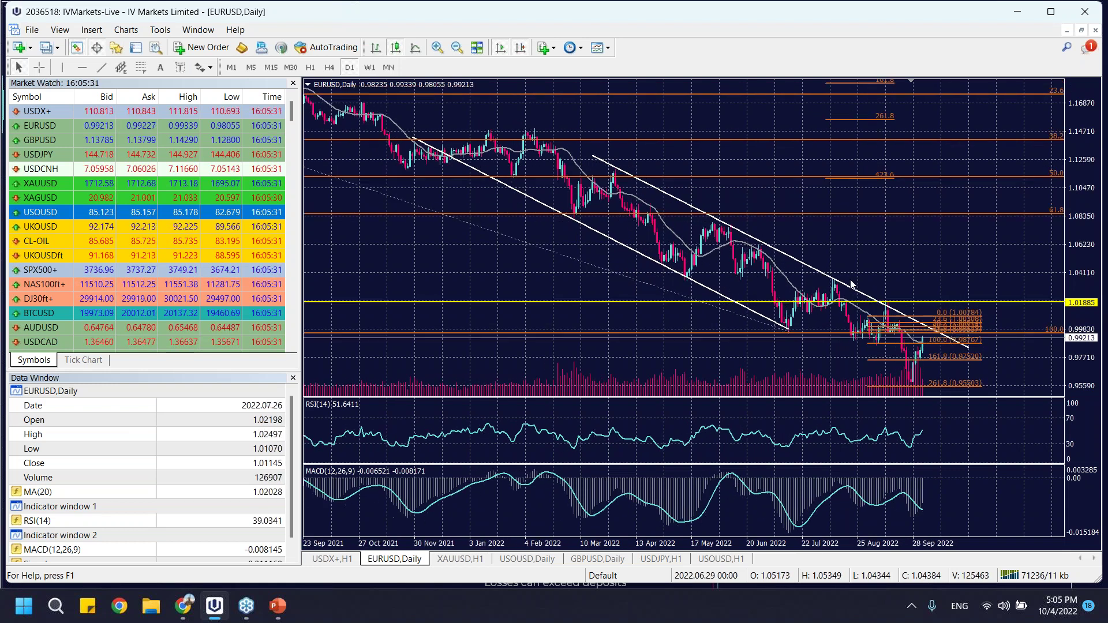
pyautogui.click(329, 67)
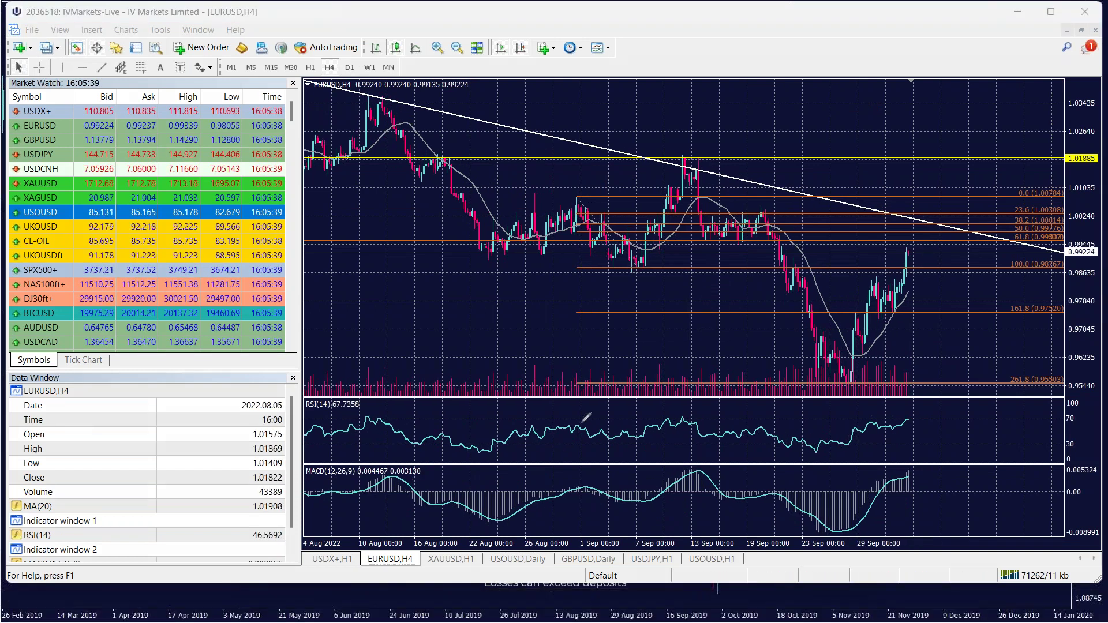
# Sketch and erase green marks on the EURUSD H4 chart, adjust zoom, then return to the slideshow
pyautogui.moveTo(605, 247)
pyautogui.mouseDown()
pyautogui.moveTo(619, 269)
pyautogui.moveTo(607, 244)
pyautogui.moveTo(638, 255)
pyautogui.moveTo(674, 243)
pyautogui.mouseUp()
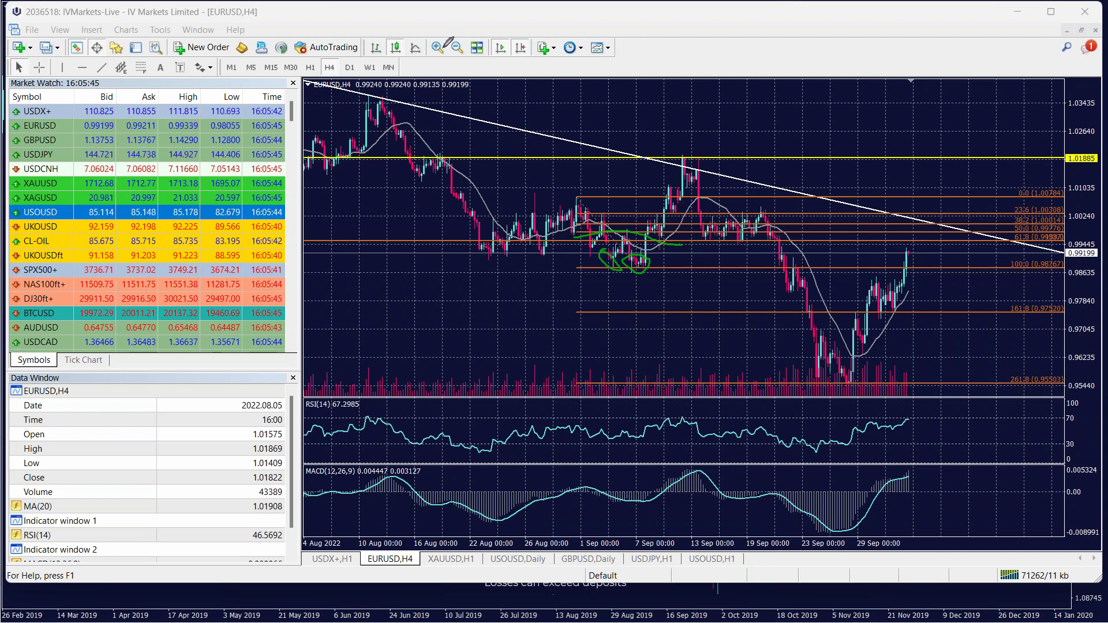
pyautogui.moveTo(656, 261); pyautogui.dragTo(686, 200)
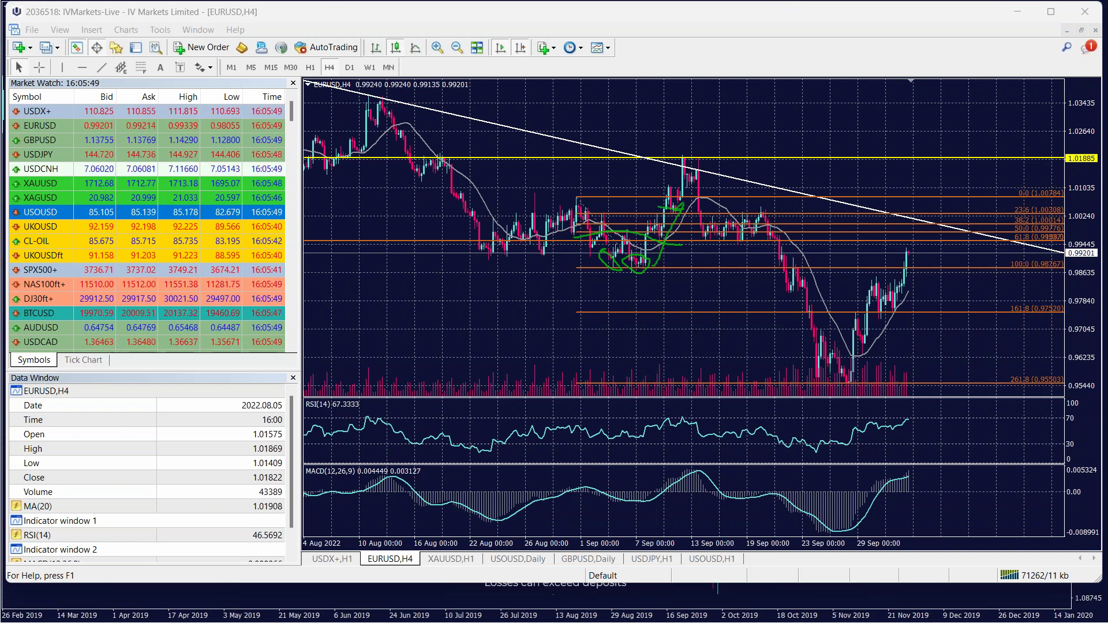
pyautogui.press('e')
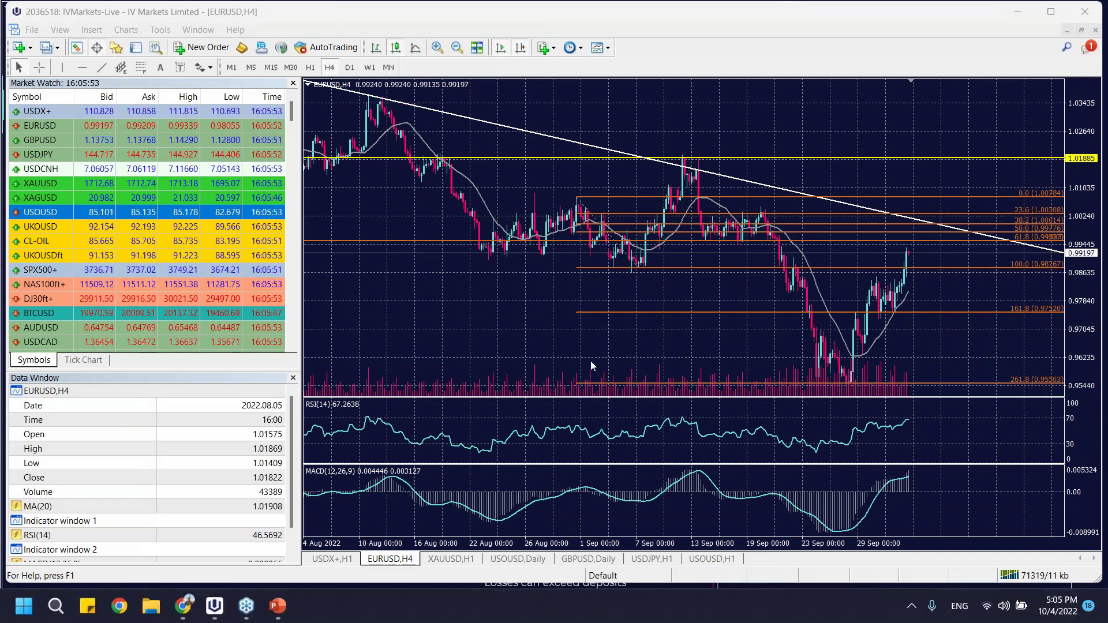
pyautogui.click(436, 49)
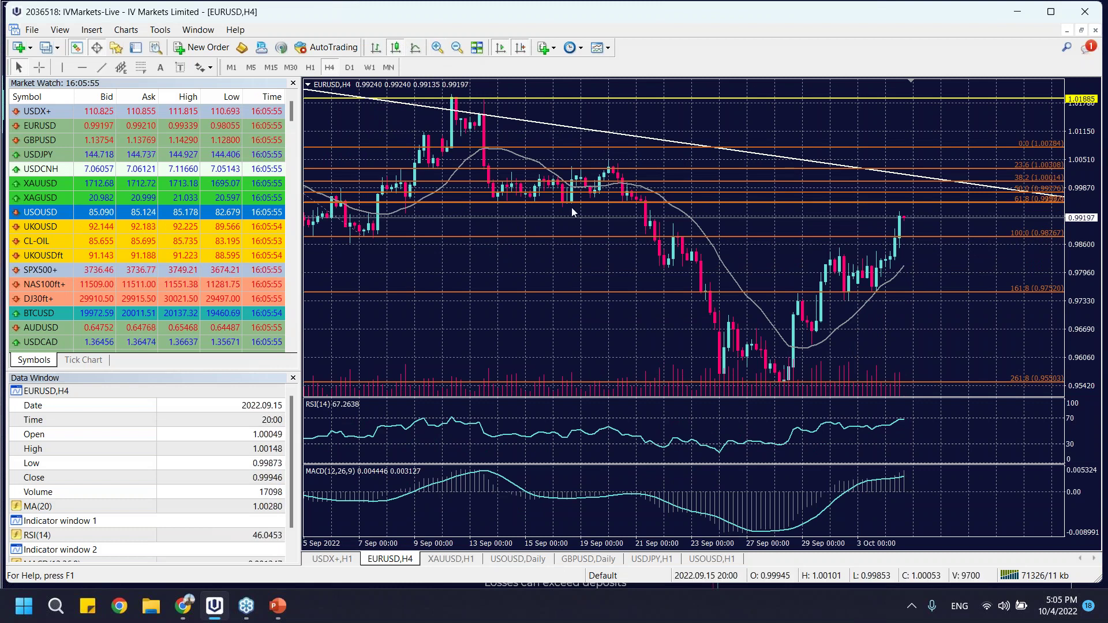
pyautogui.click(459, 49)
pyautogui.click(459, 50)
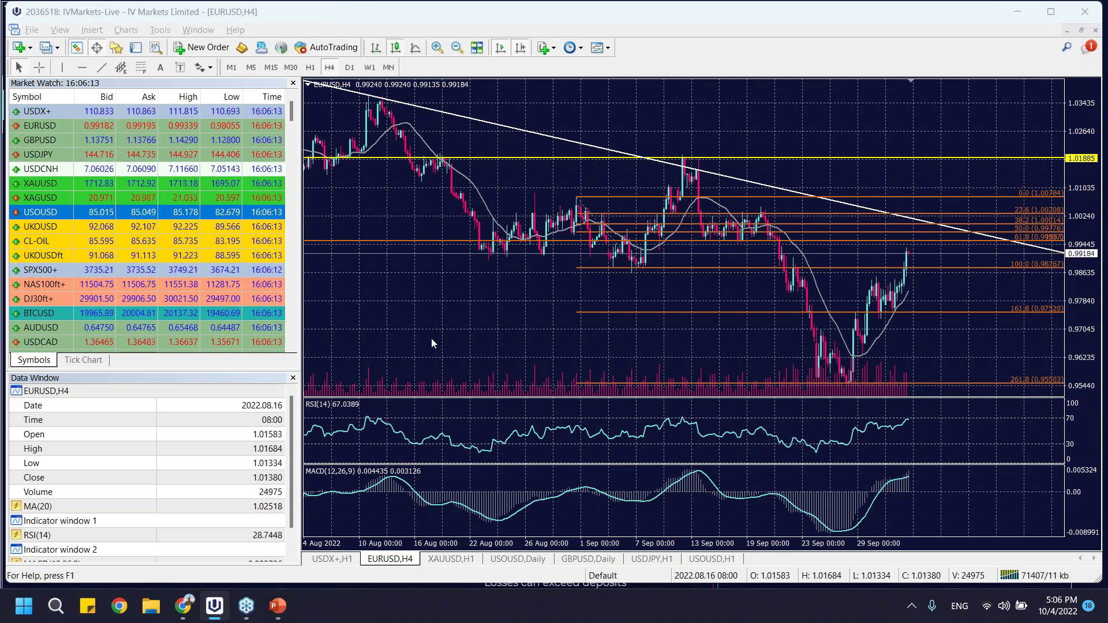
pyautogui.hotkey('alt', 'Tab')
pyautogui.click(750, 305)
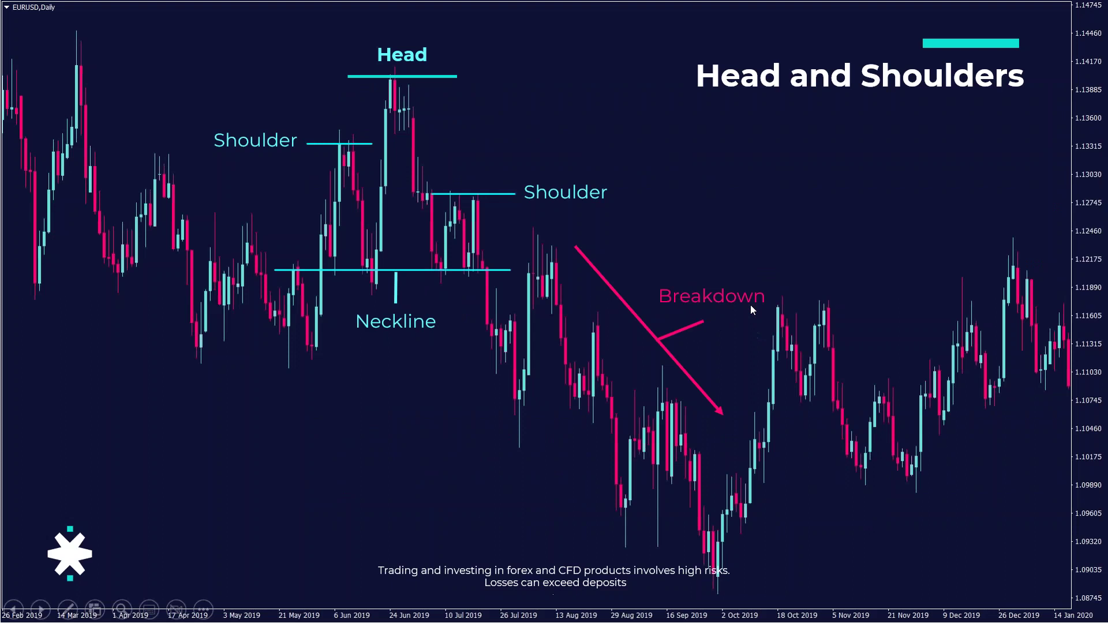